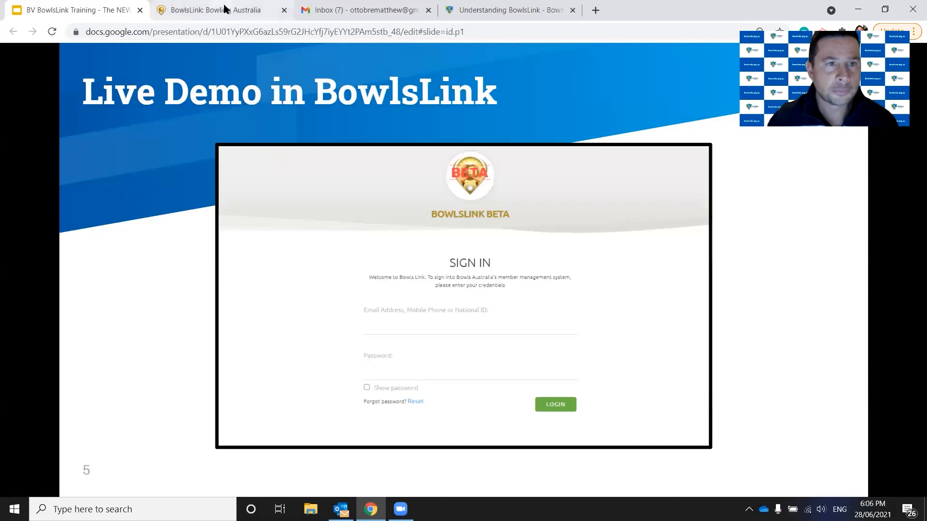
Step: Switch to the BowlsLink sign-in page, view the password recovery form, and return to signing in
click(225, 11)
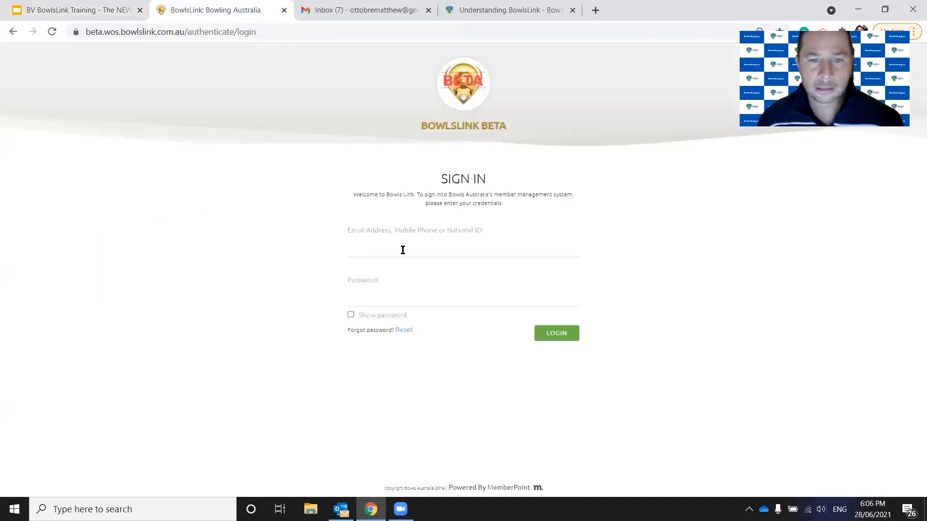
click(402, 250)
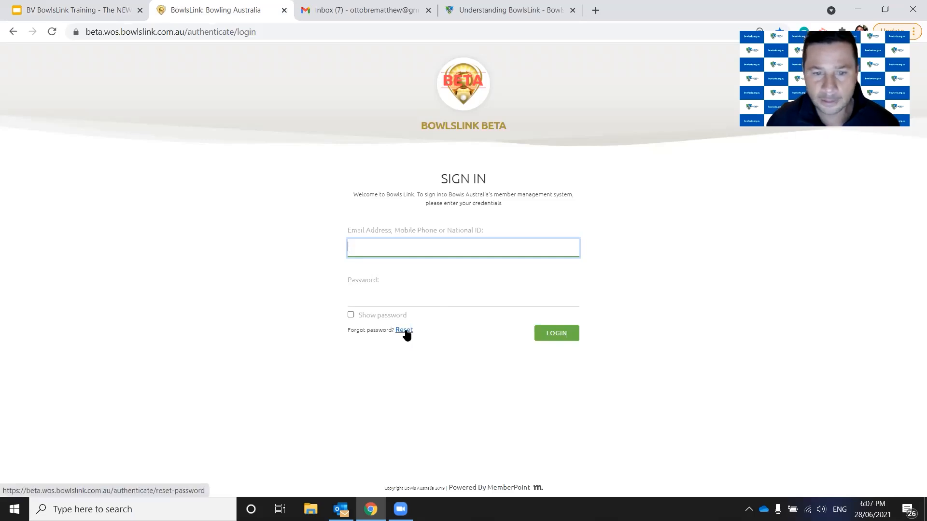
click(404, 331)
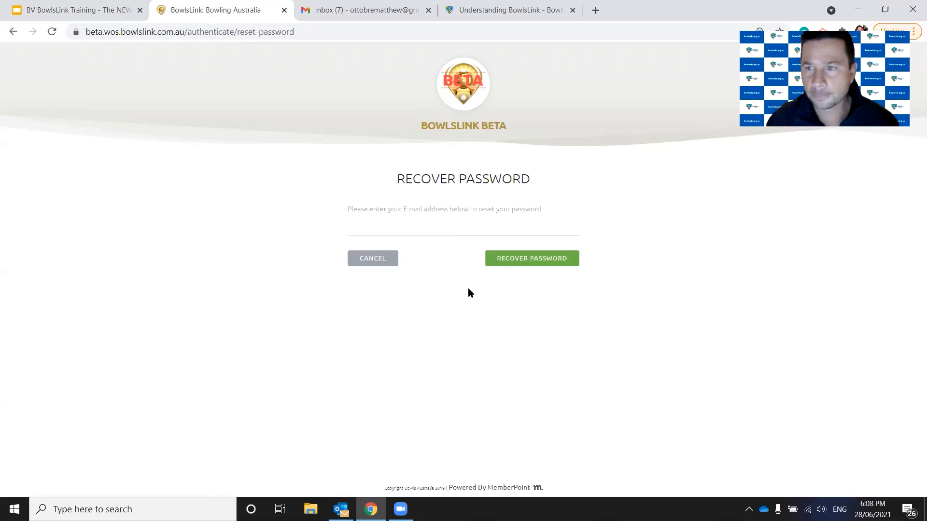
click(361, 264)
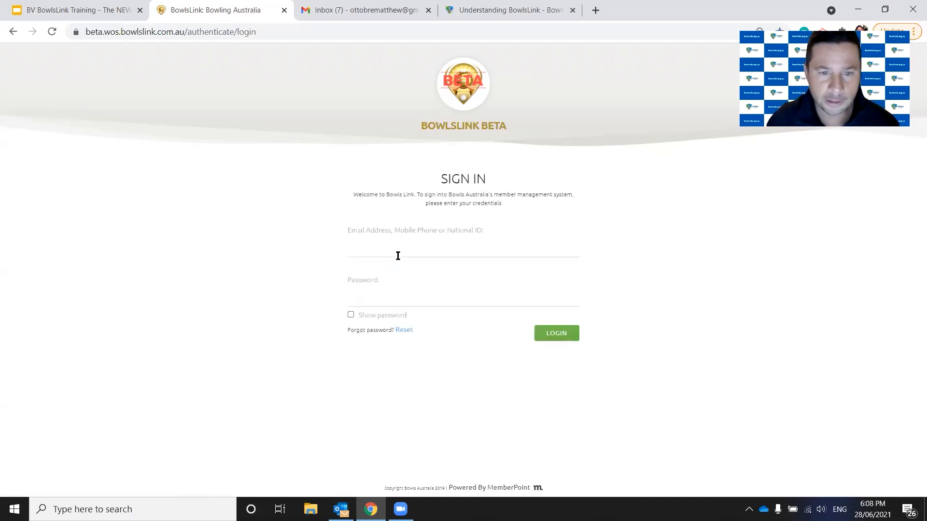
Step: Sign in to BowlsLink with the account's national ID number and password
click(396, 253)
text(4634)
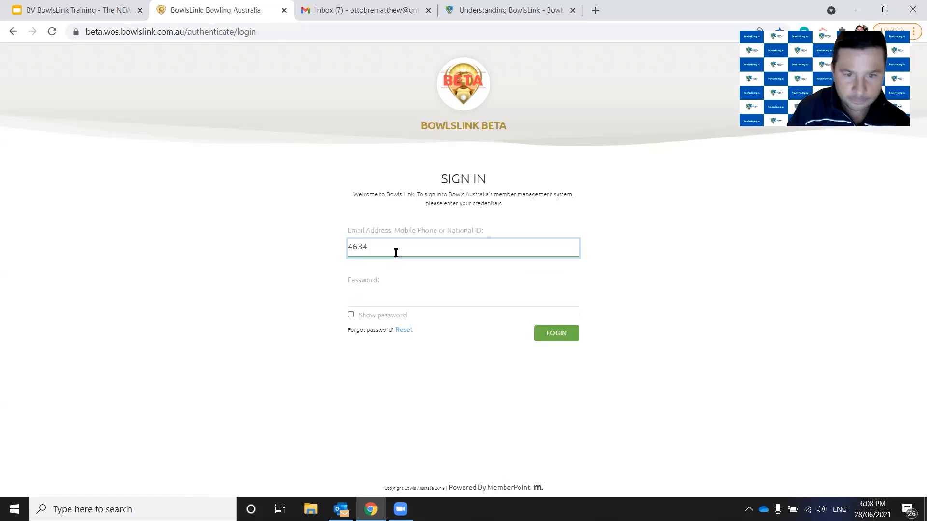
key(Tab)
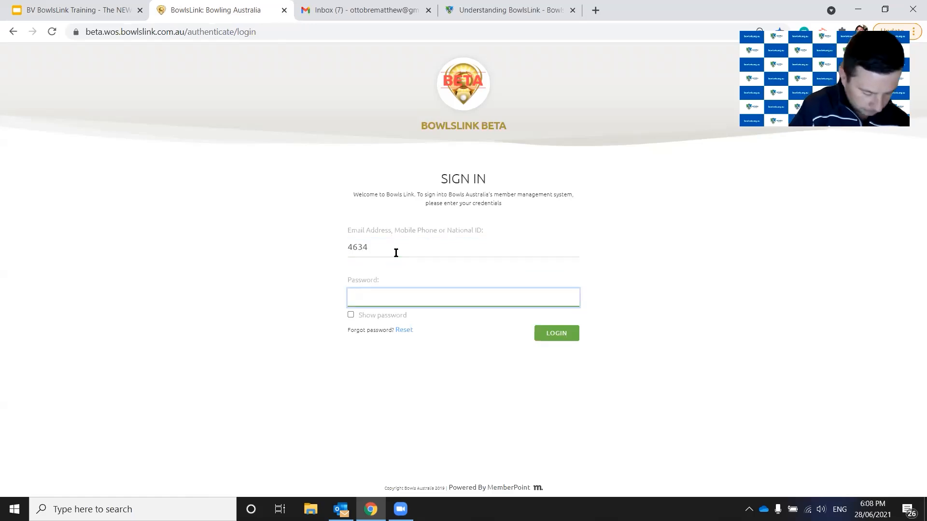
text(••••••)
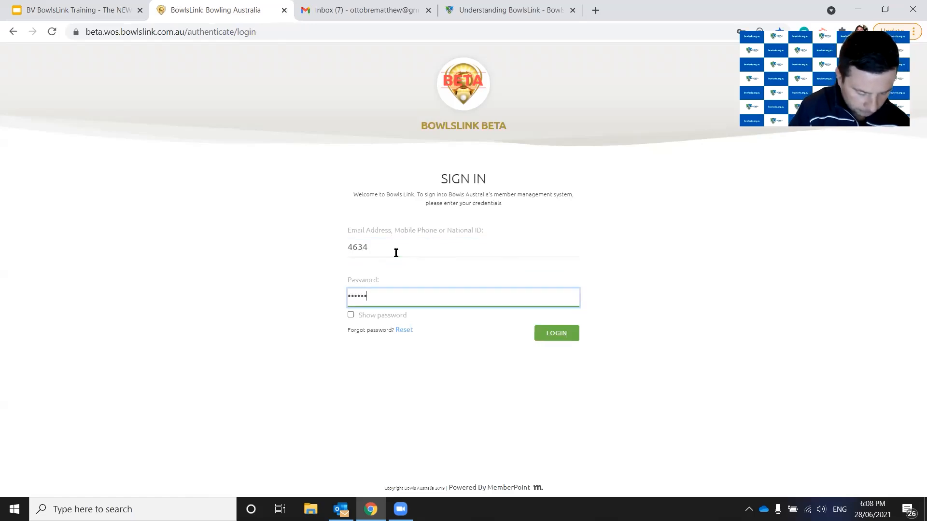
text(•)
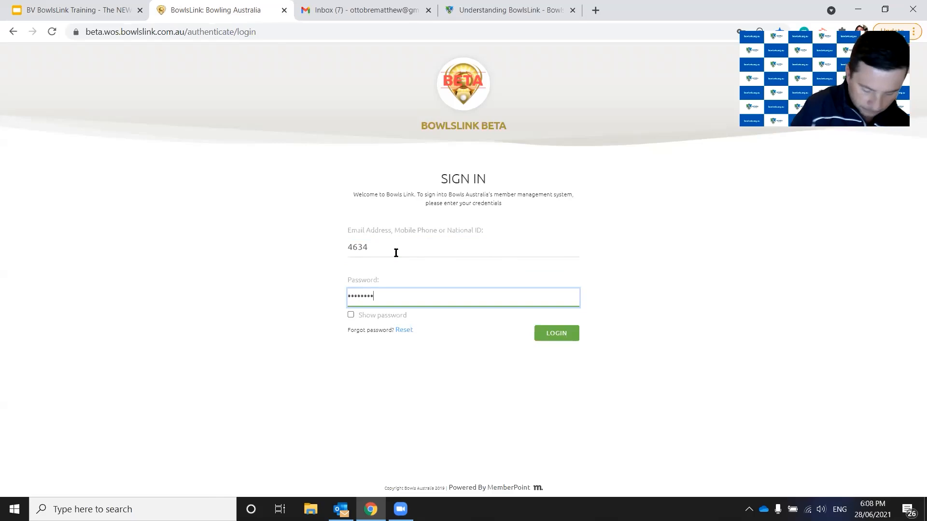
key(Return)
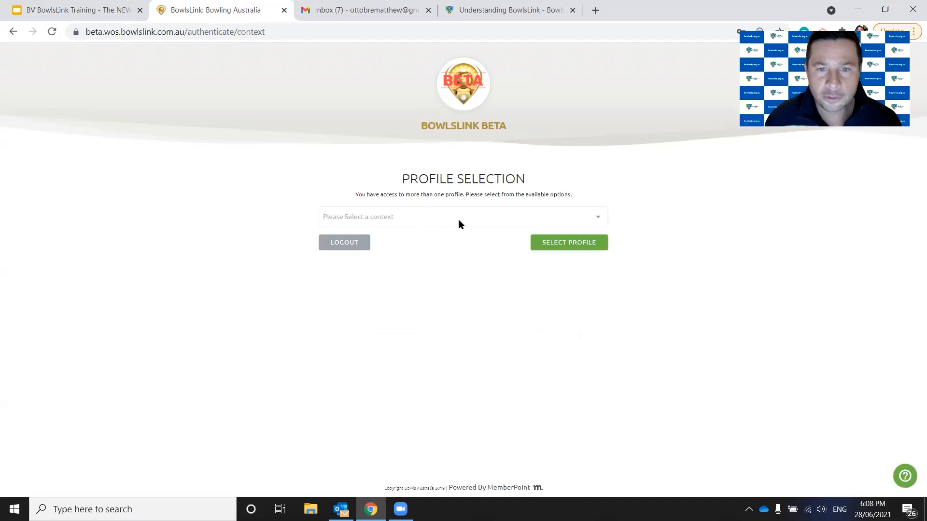
Step: Review the available administration profiles and enter the Bundoora RSL club profile
click(569, 218)
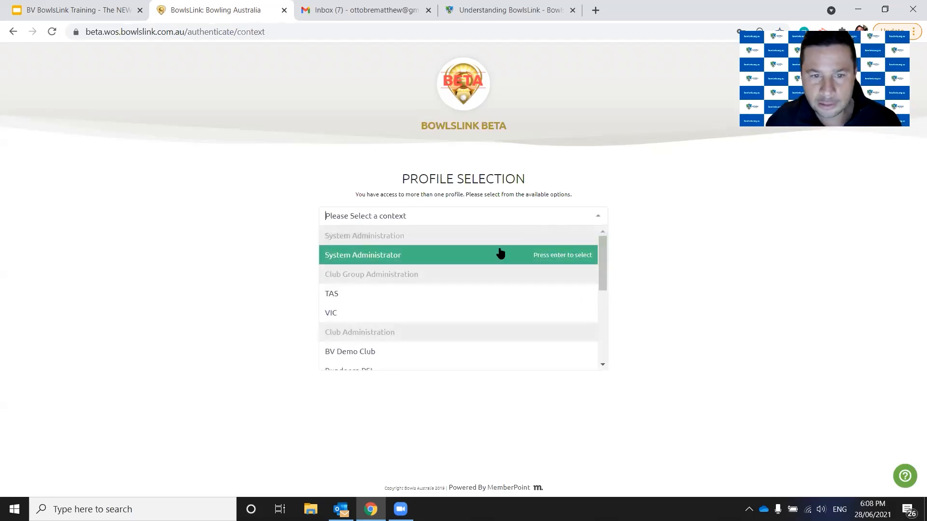
scroll(421, 292, down, 1)
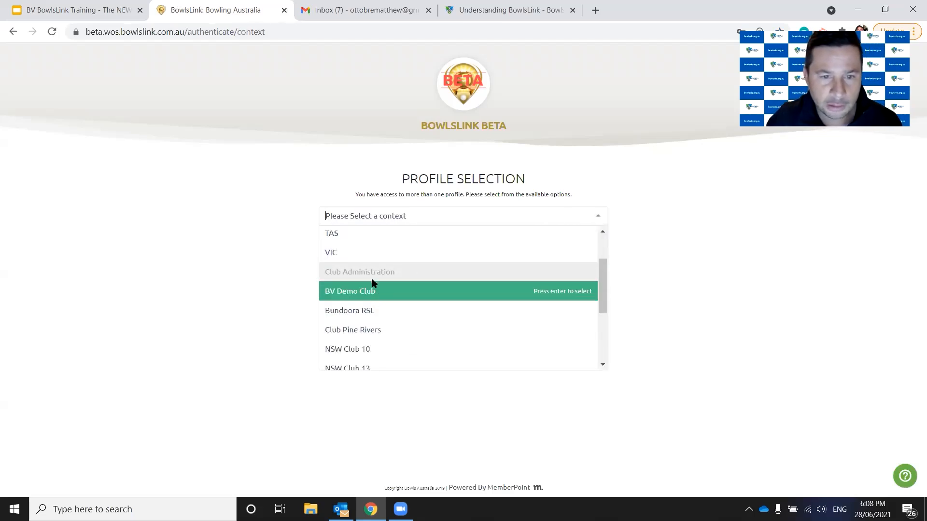
scroll(379, 310, up, 1)
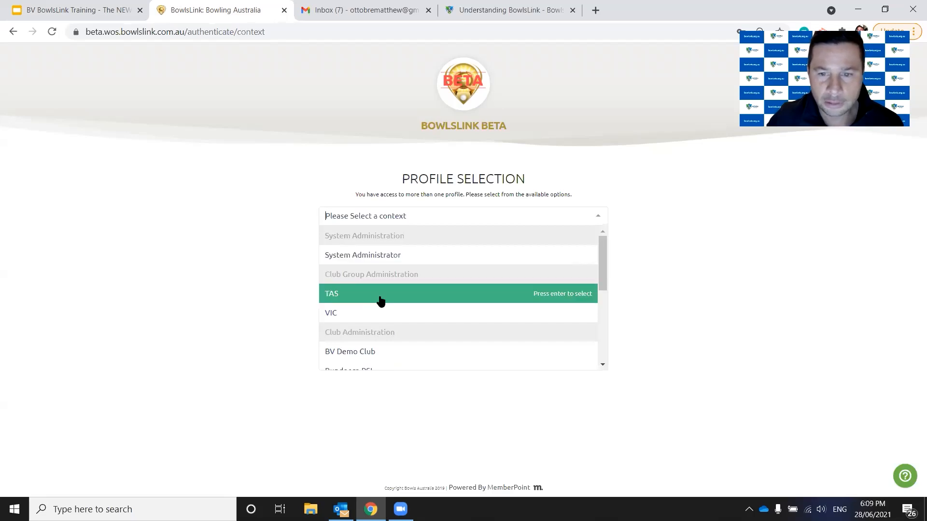
scroll(381, 320, down, 2)
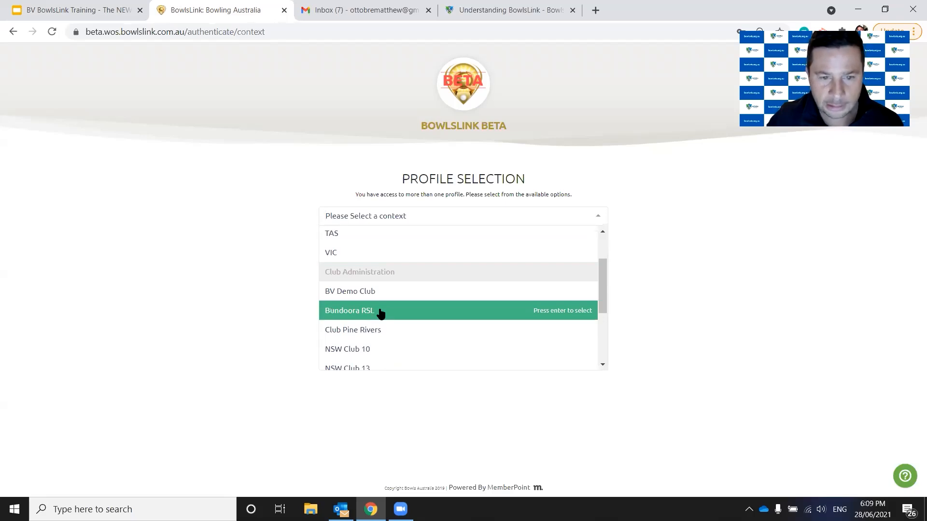
click(381, 312)
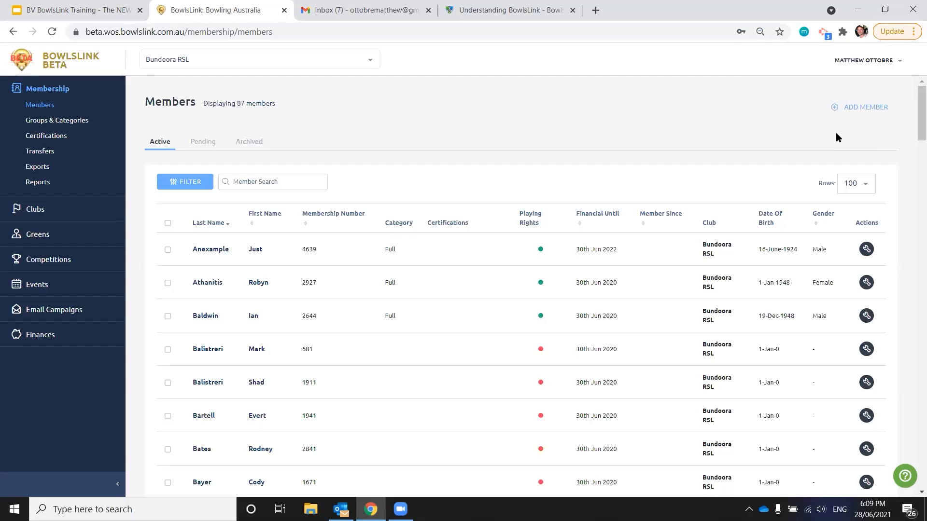
click(851, 108)
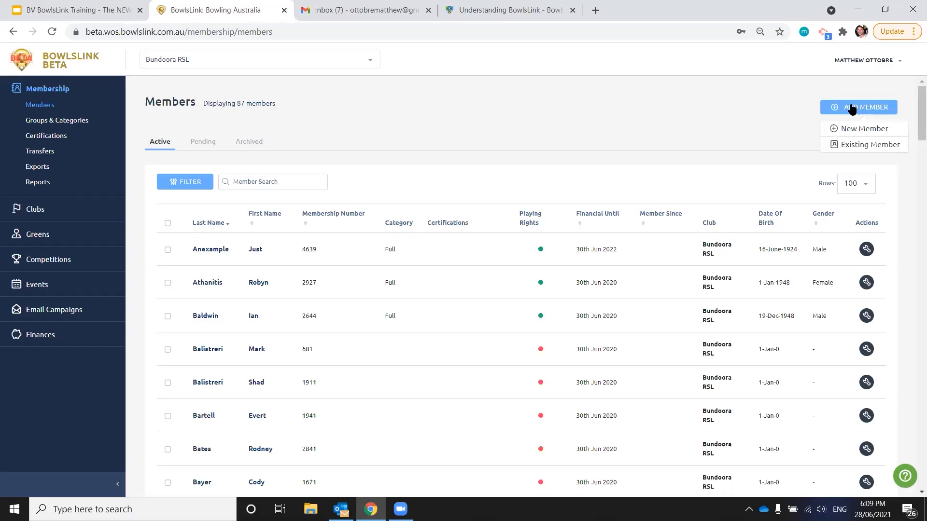
click(861, 146)
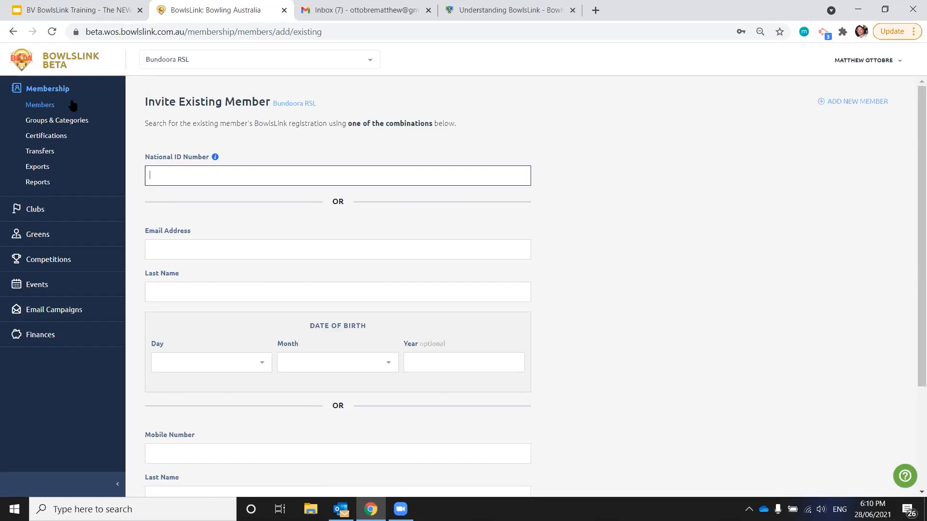
click(38, 107)
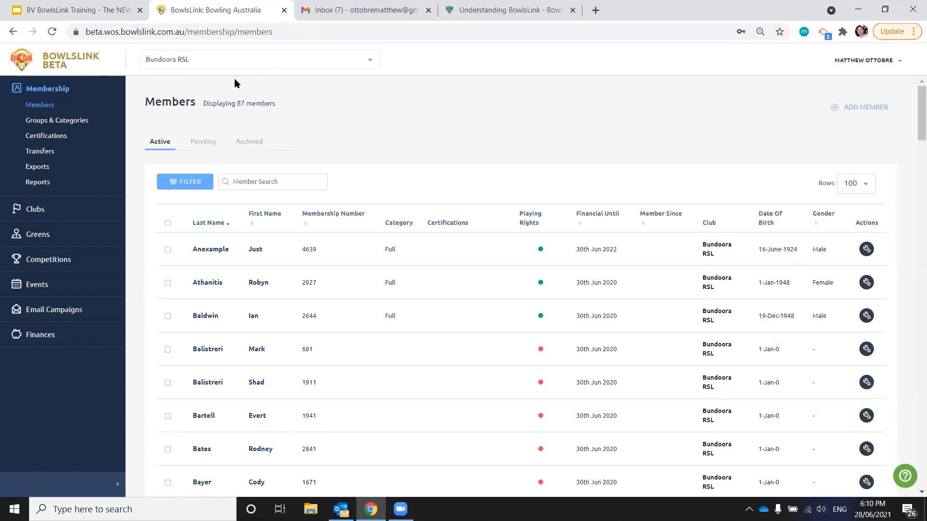
Step: Open the form for adding an existing member to Bundoora RSL and review its search field combinations
click(861, 107)
click(864, 144)
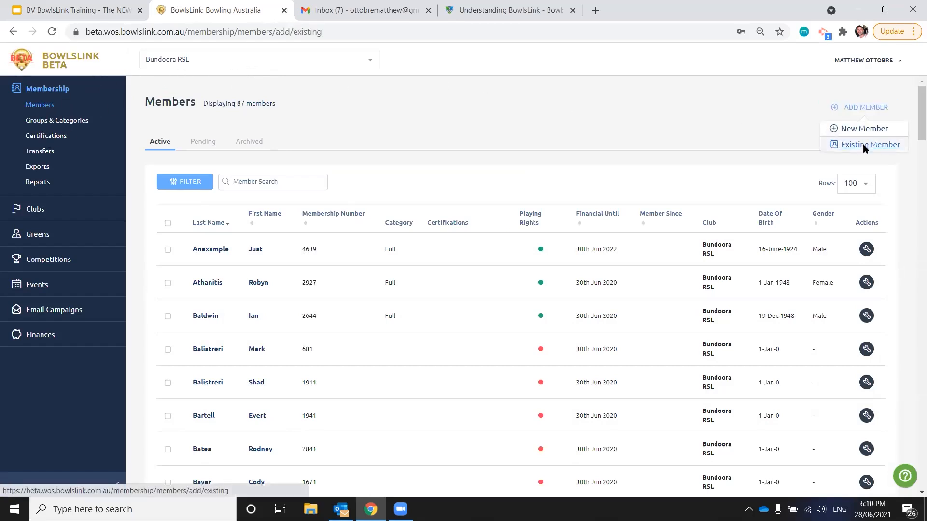
scroll(183, 252, down, 1)
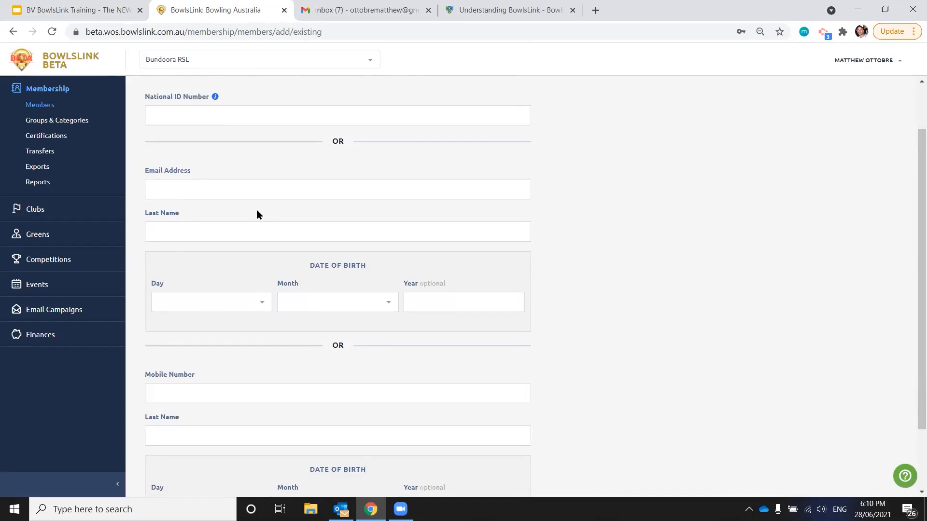
scroll(218, 176, down, 2)
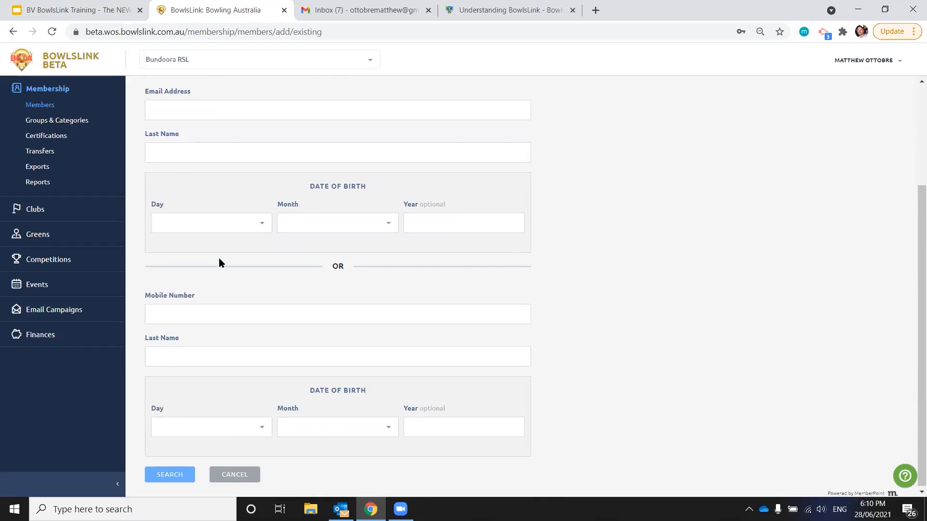
scroll(219, 257, up, 3)
Step: Find the existing member by national ID number and send them an Invite & Transfer to Bundoora RSL
click(192, 177)
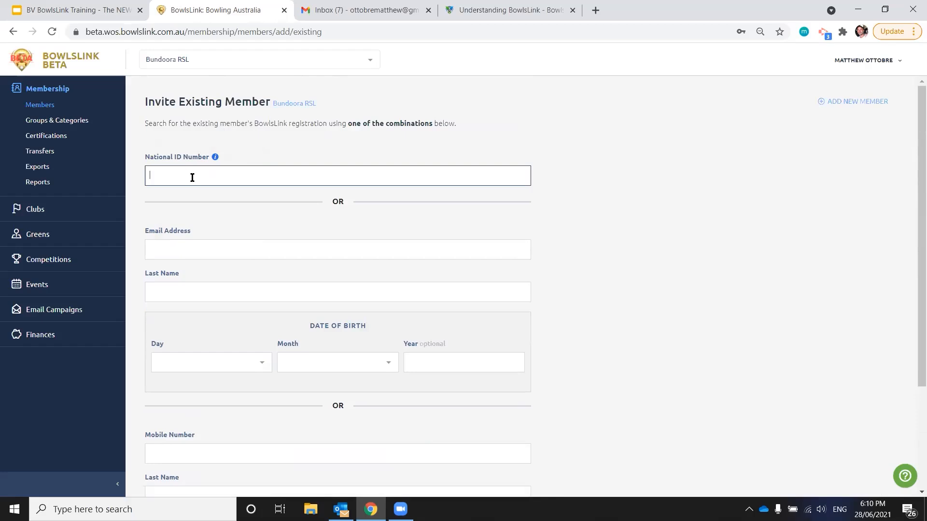
text(4746)
scroll(192, 178, down, 3)
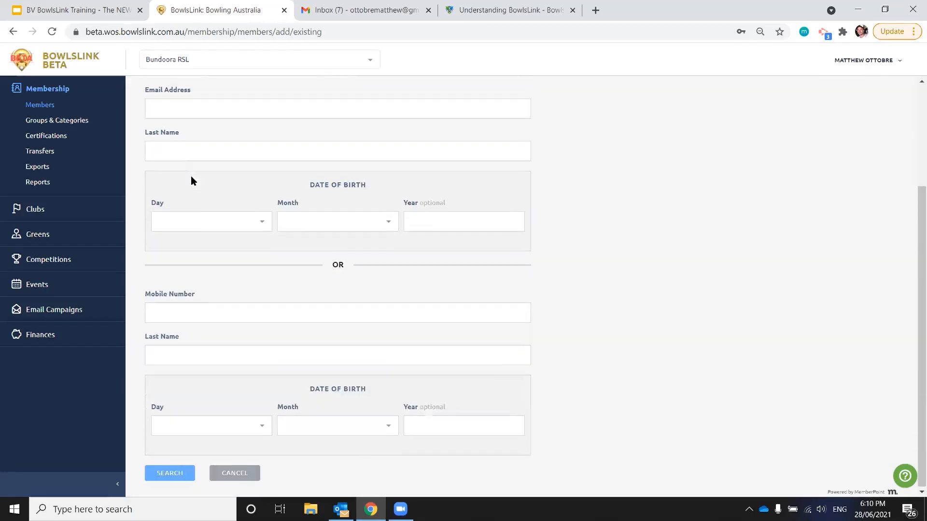
click(166, 472)
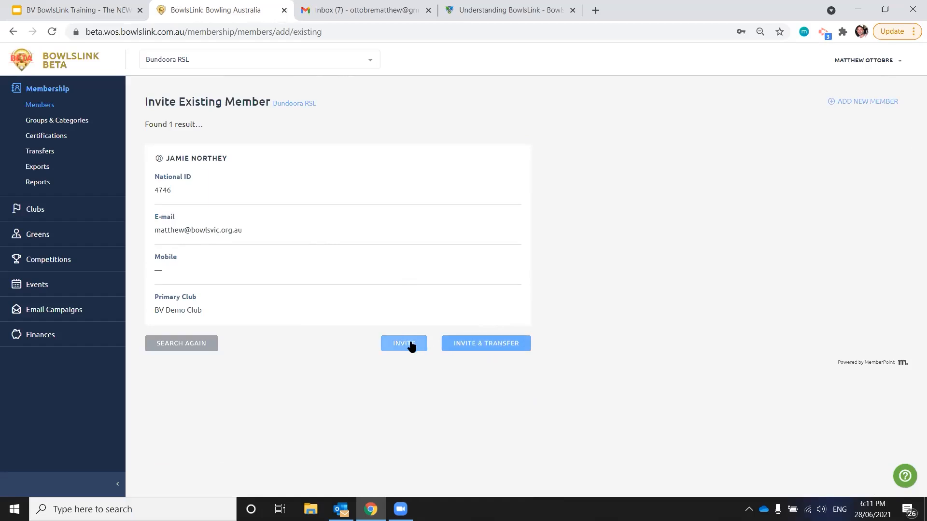
click(485, 344)
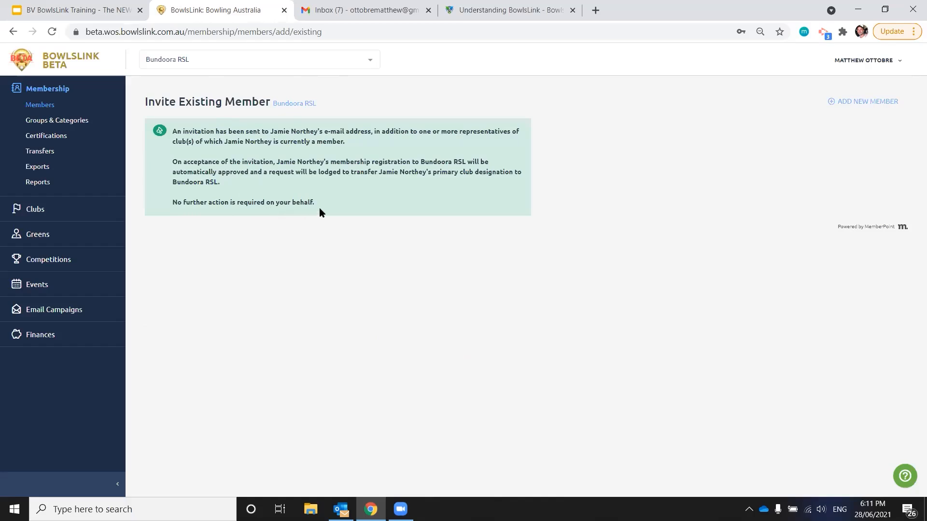
Step: Switch to the BowlsLink training presentation and show the Transfer / clearance Process slide
click(107, 10)
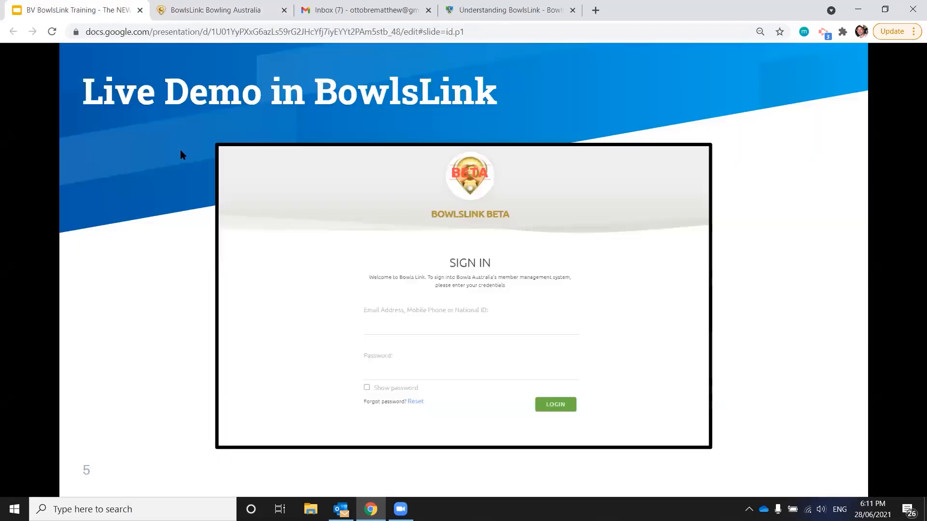
key(Left)
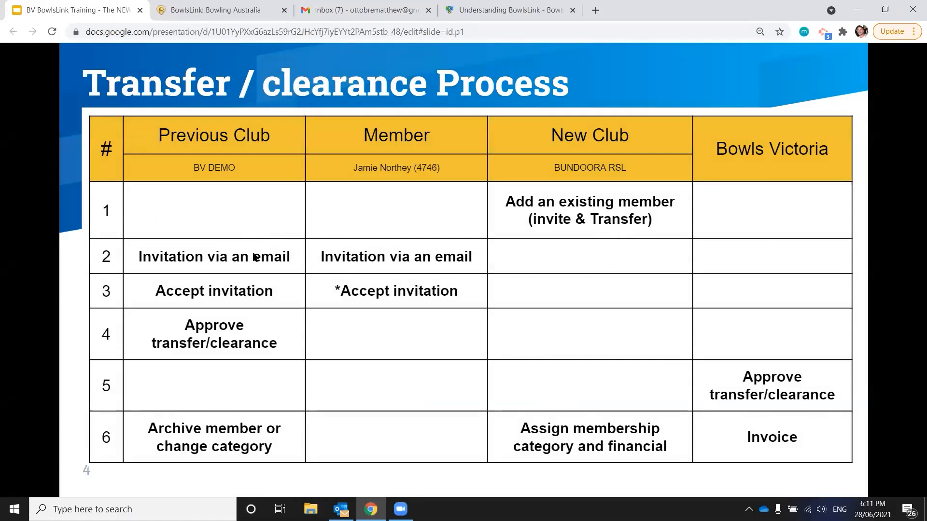
Step: Switch to Gmail, refresh the inbox, and open the BowlsLink Member Invitation conversation
click(340, 10)
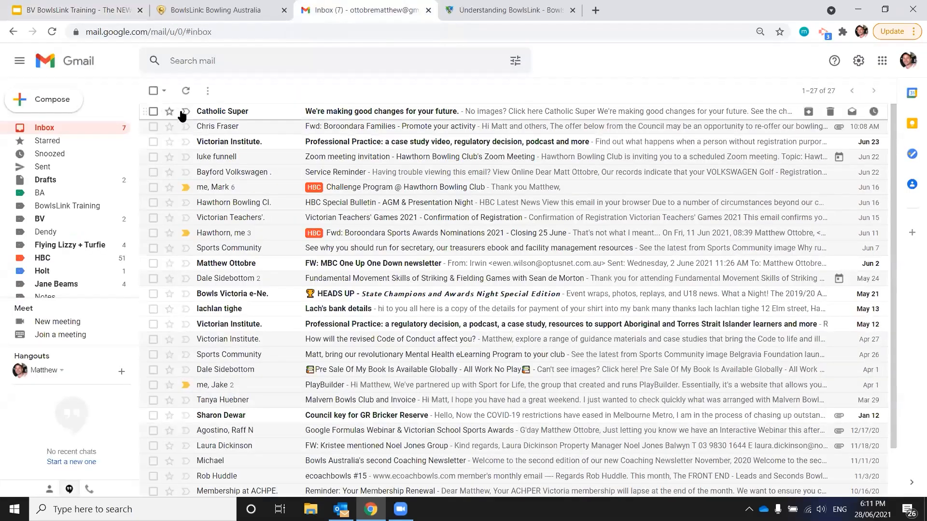
click(186, 91)
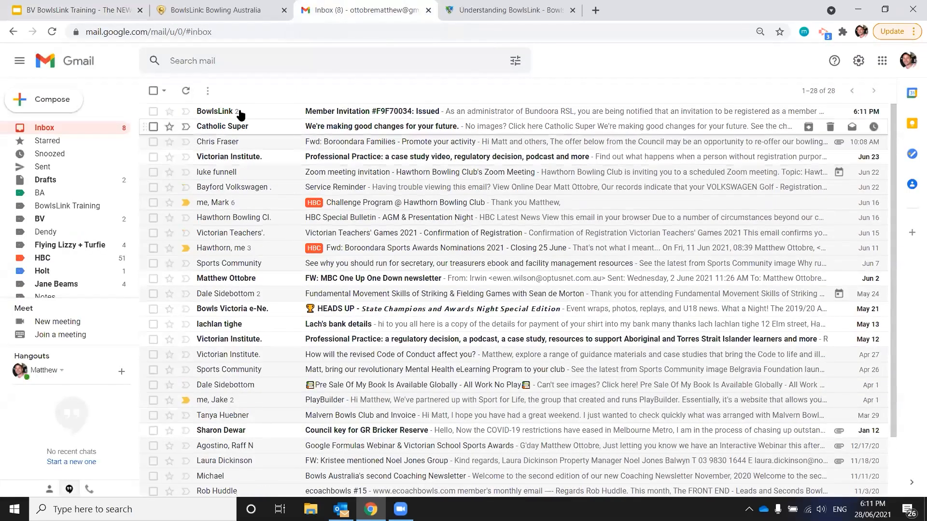
click(241, 111)
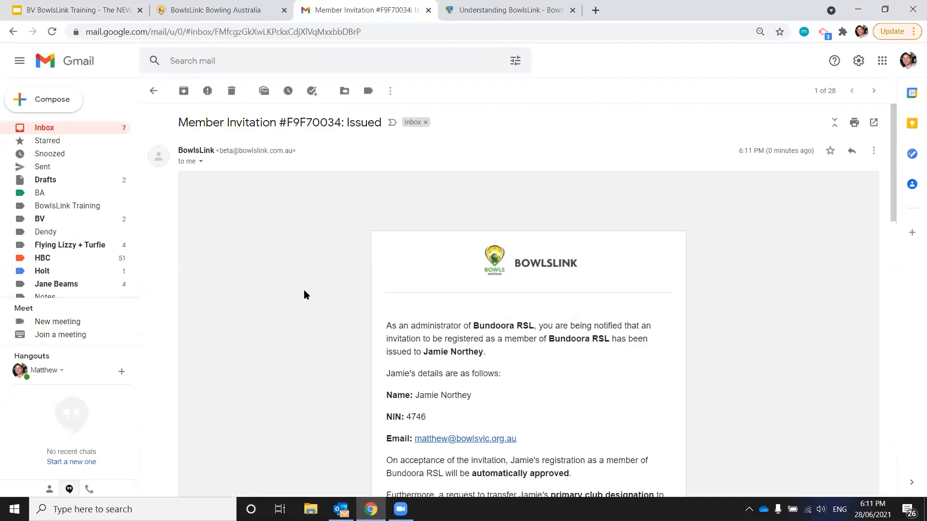
Step: Read both invitation notifications, for Bundoora RSL and BV Demo Club, including the Accept Invitation link and its expiry
scroll(304, 294, down, 3)
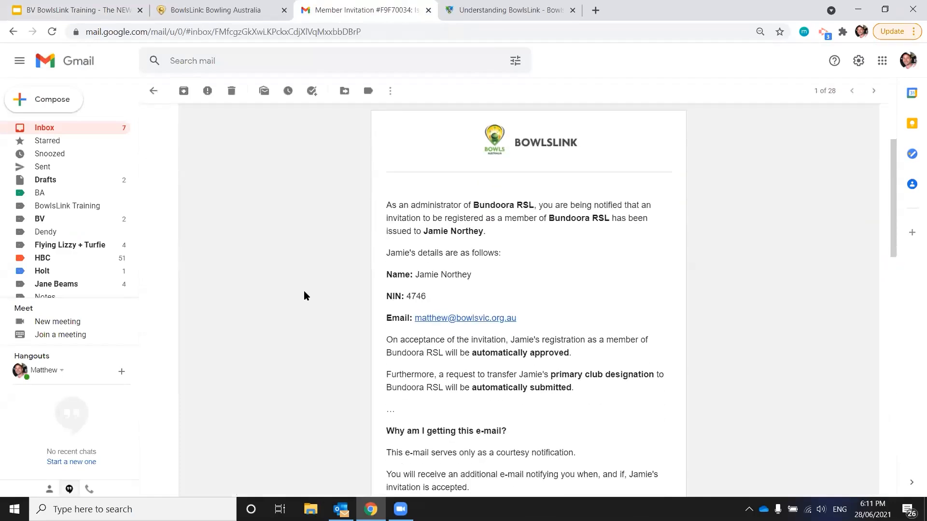
scroll(304, 295, down, 2)
scroll(304, 295, down, 8)
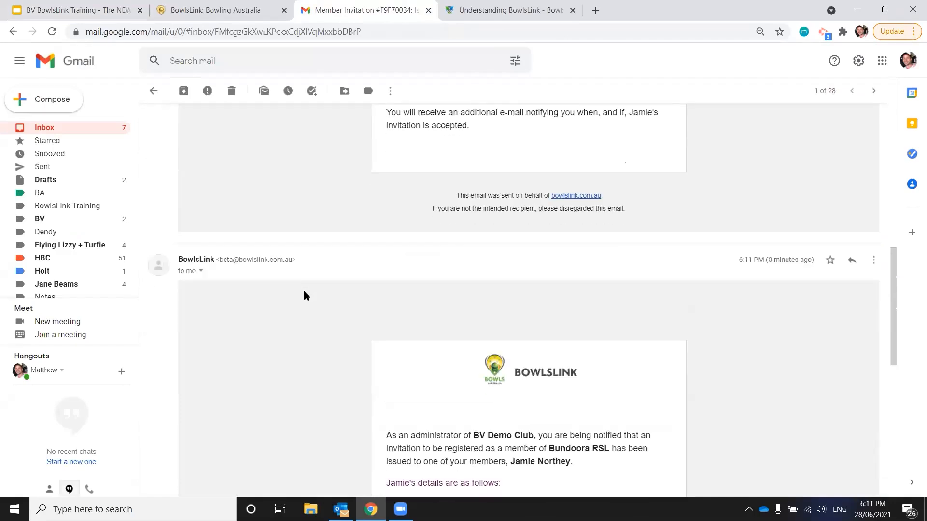
scroll(304, 295, down, 5)
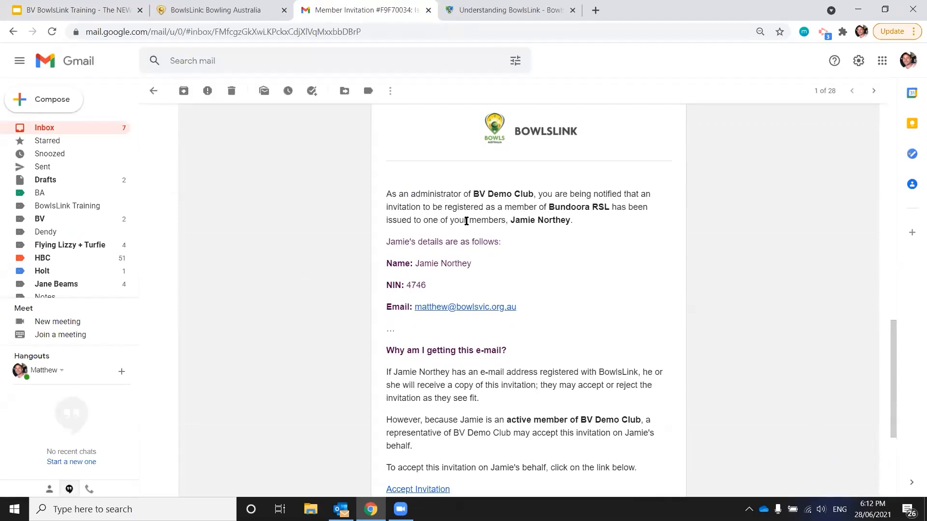
scroll(515, 260, down, 3)
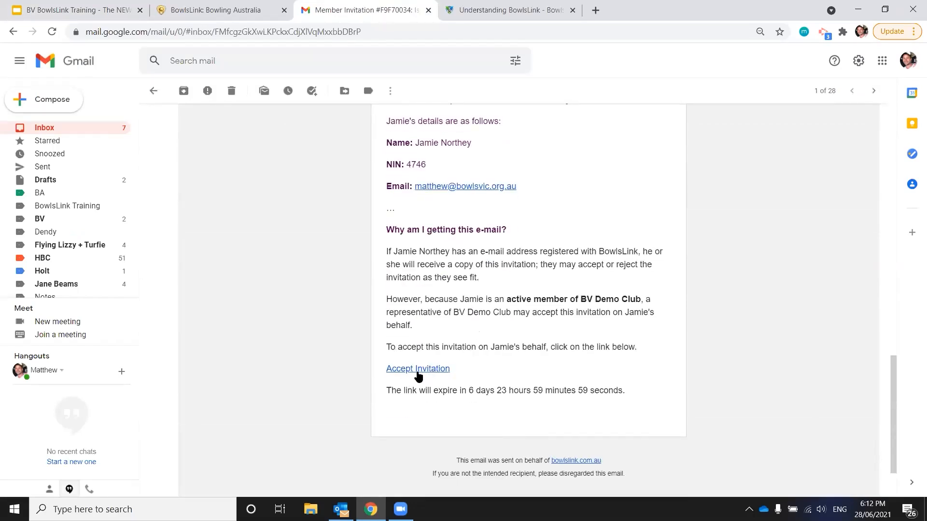
scroll(424, 374, down, 2)
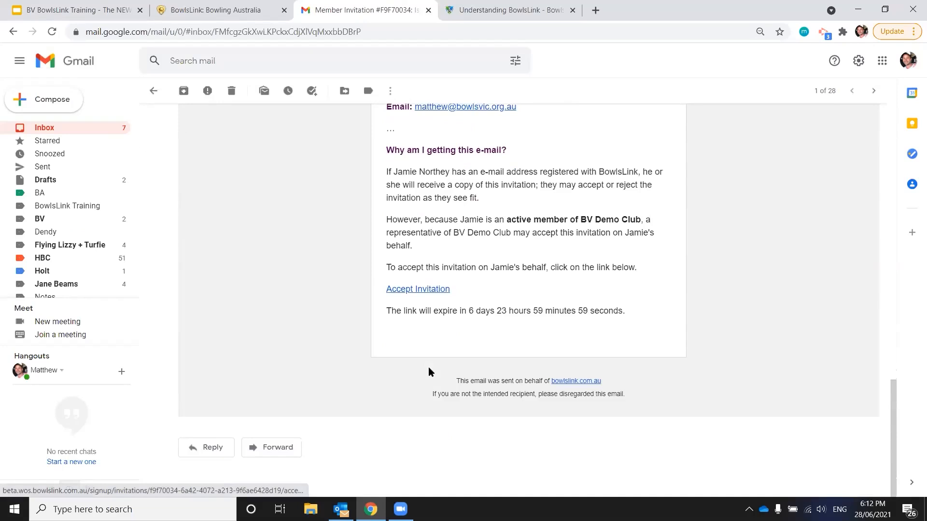
scroll(427, 367, up, 20)
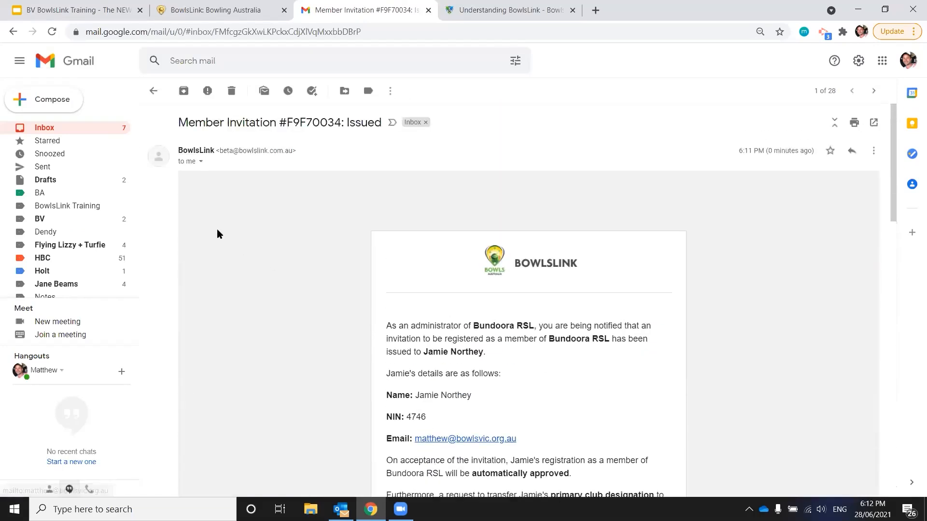
Step: Accept the invitation on the member's behalf from the BV Demo Club notification email, and close the confirmation page
scroll(337, 263, down, 3)
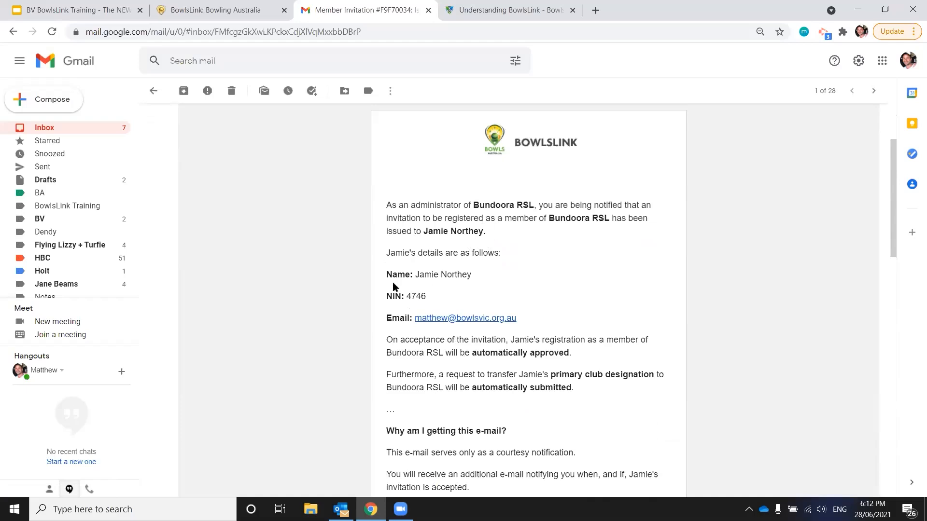
scroll(414, 348, down, 1)
scroll(414, 348, down, 15)
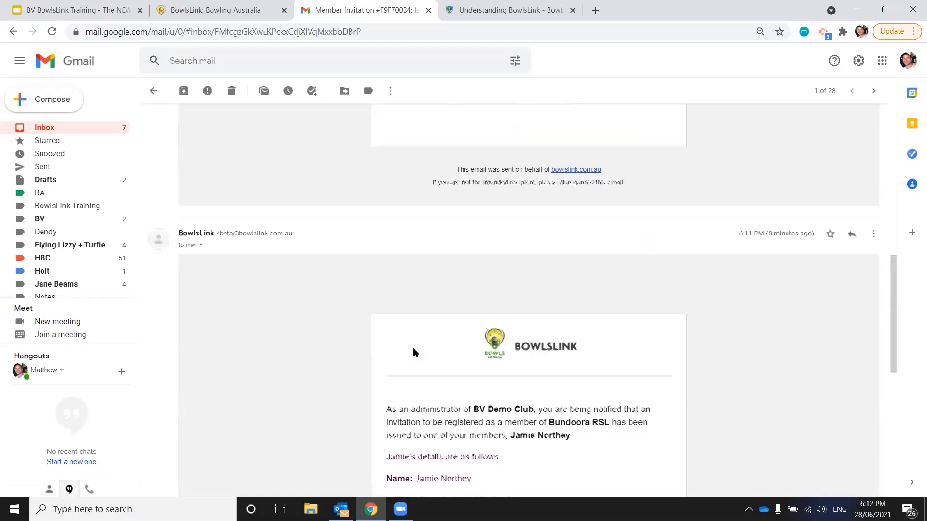
scroll(414, 351, down, 3)
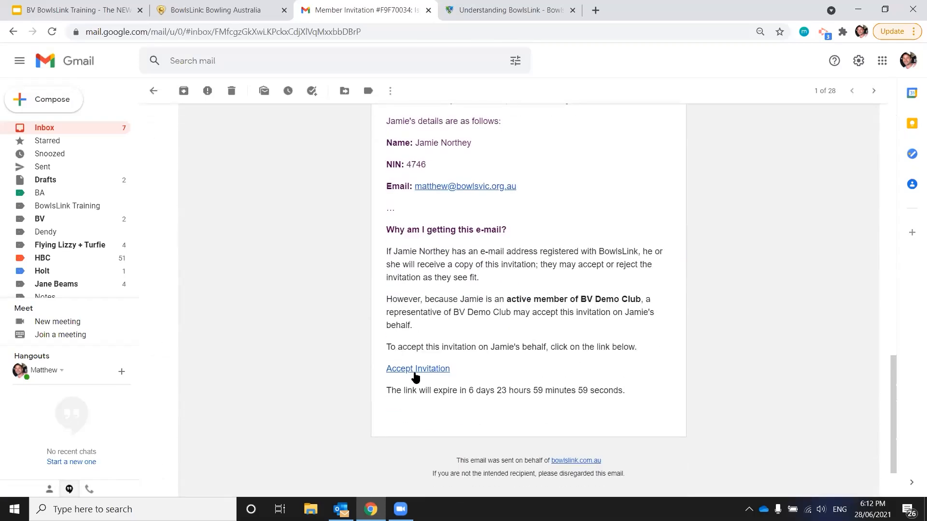
click(419, 369)
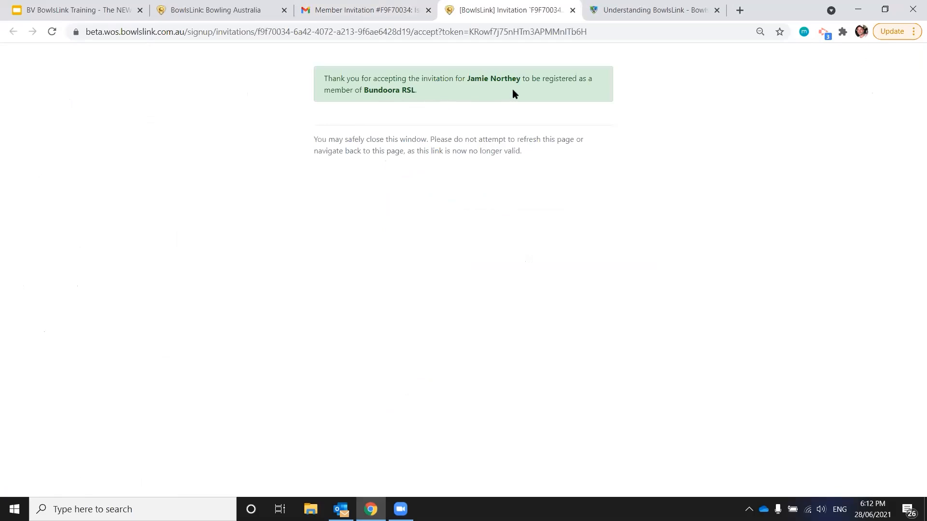
click(573, 10)
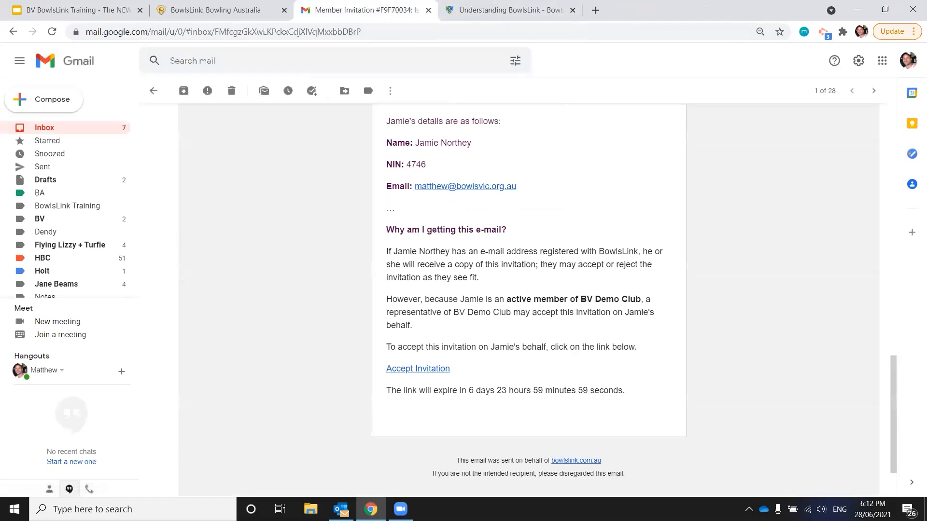
Step: Switch to Outlook, read the member's own Invitation from Bundoora RSL email, and accept the invitation from it
mouse_move(340, 509)
click(338, 454)
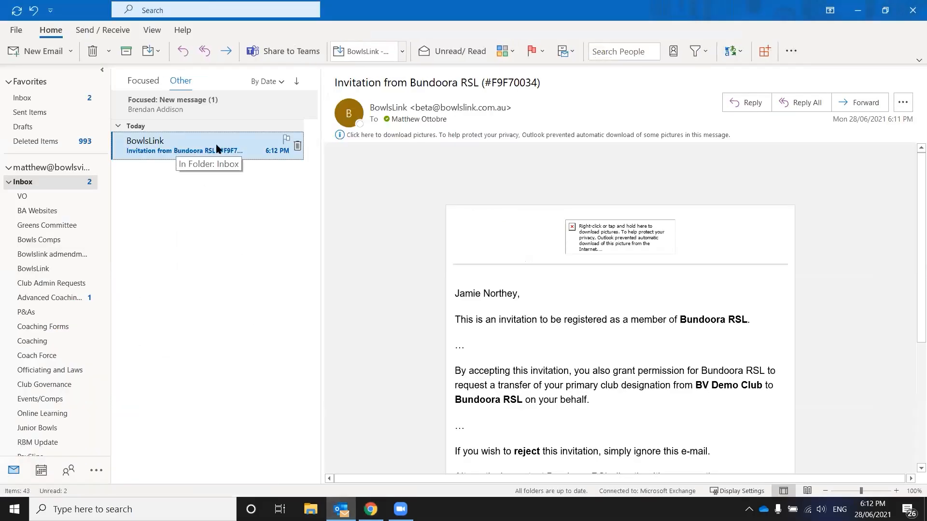
scroll(503, 318, down, 1)
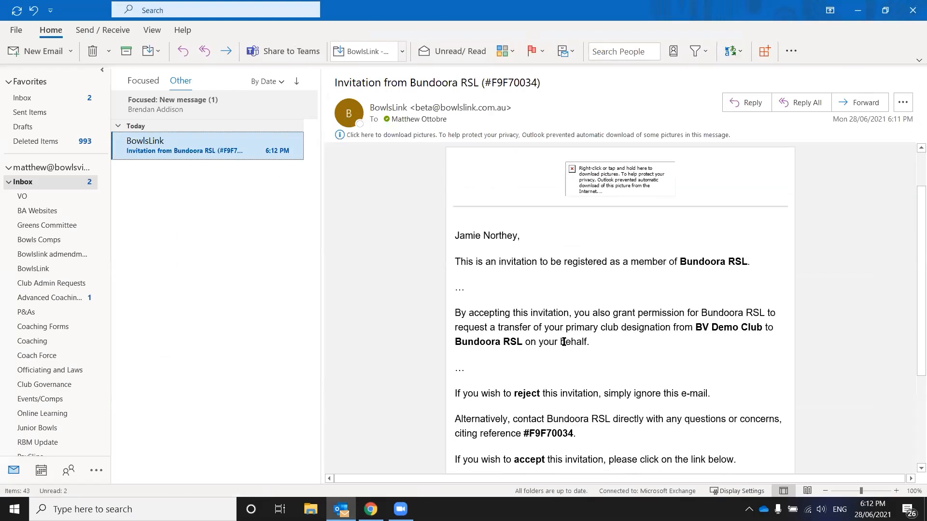
scroll(584, 382, down, 1)
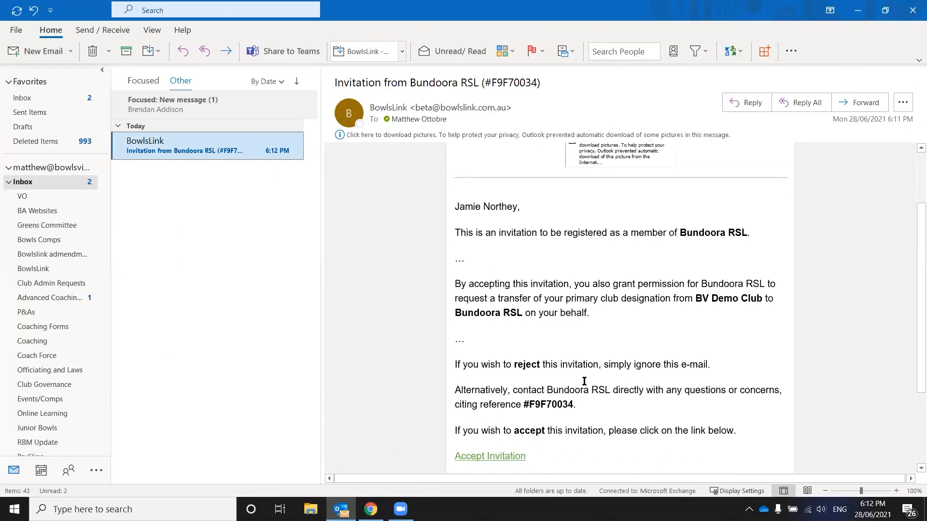
scroll(584, 381, down, 1)
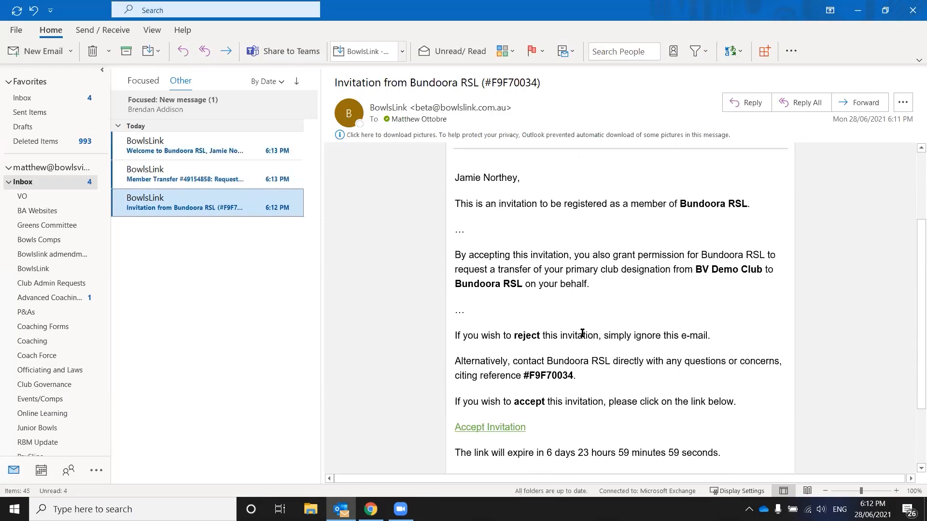
scroll(582, 333, down, 3)
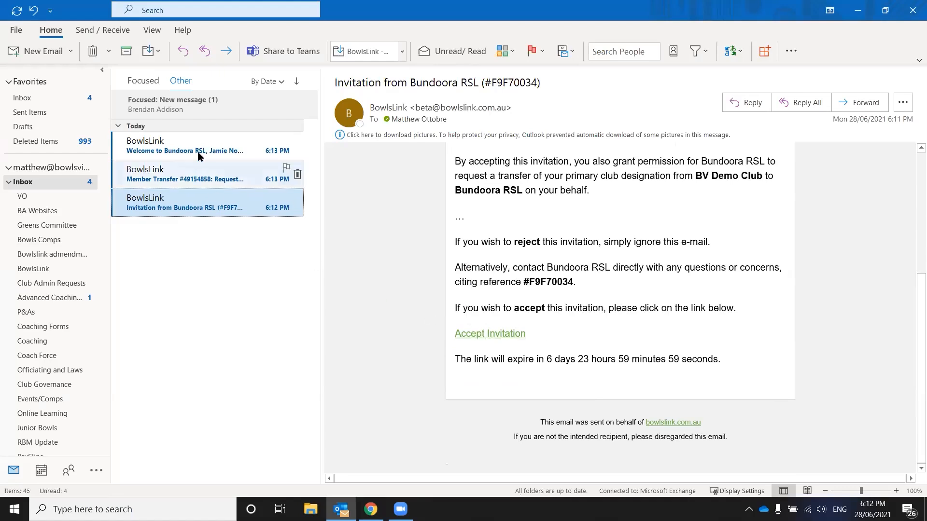
click(495, 334)
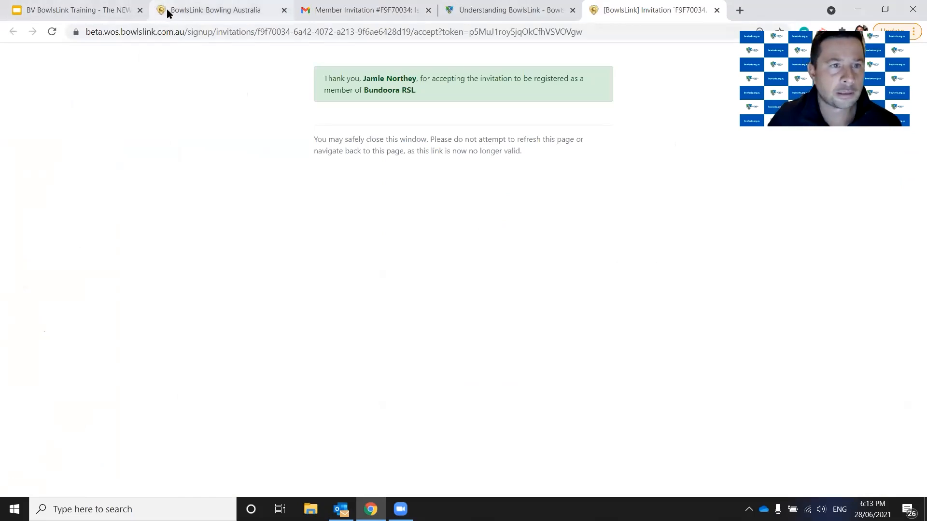
Step: Check the Transfer / clearance Process slide, and in BowlsLink open the pending transfers for BV Demo Club
click(111, 9)
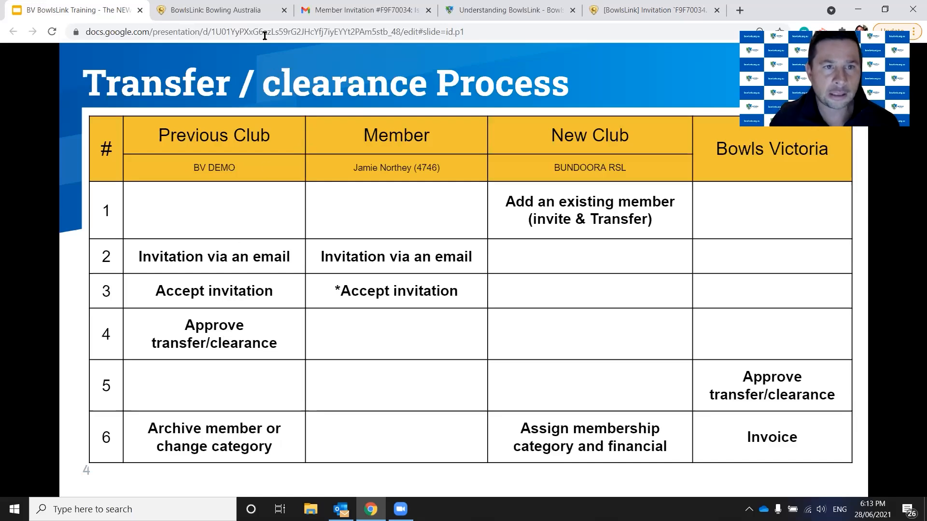
click(255, 13)
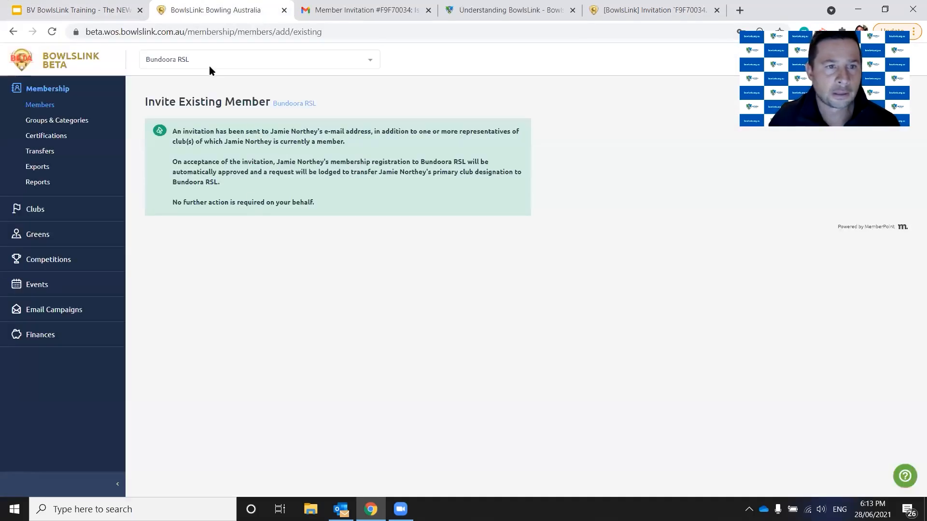
click(208, 64)
scroll(206, 182, down, 1)
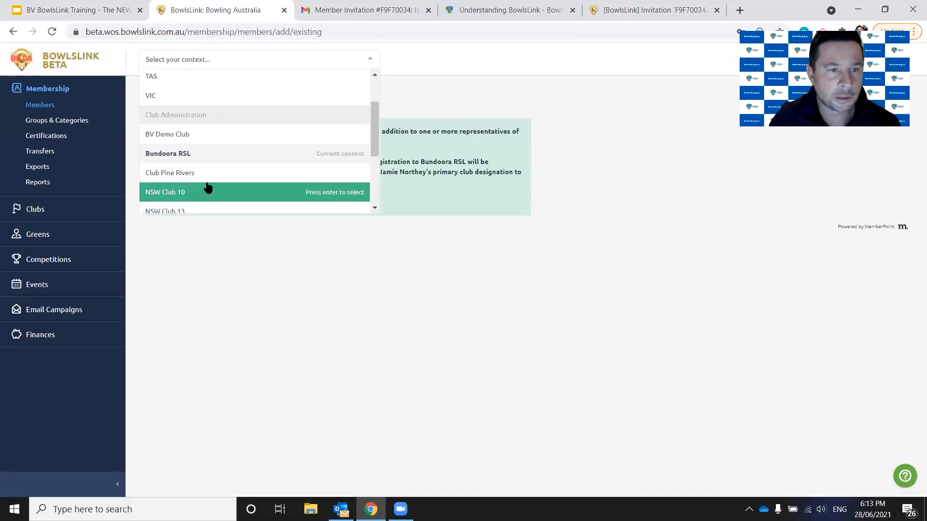
click(208, 136)
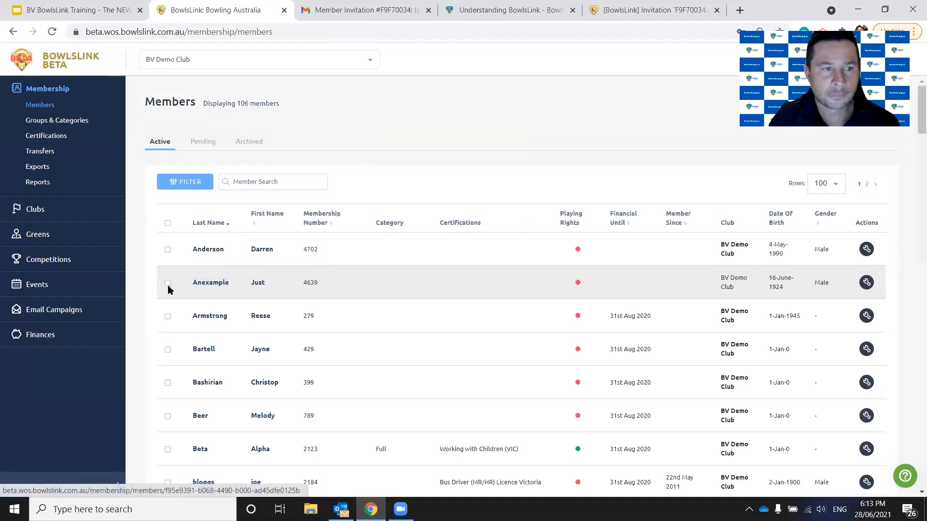
click(38, 152)
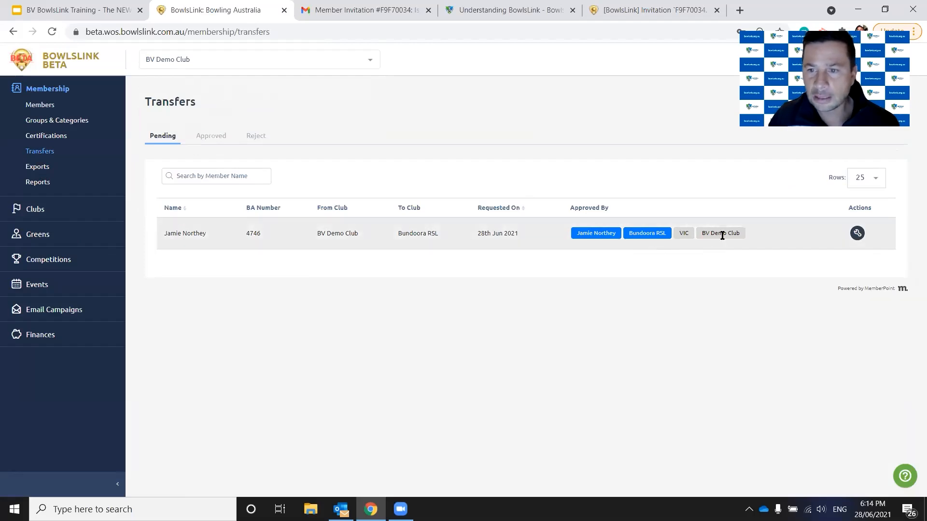
Step: Approve the member's pending transfer to Bundoora RSL on behalf of BV Demo Club
click(857, 234)
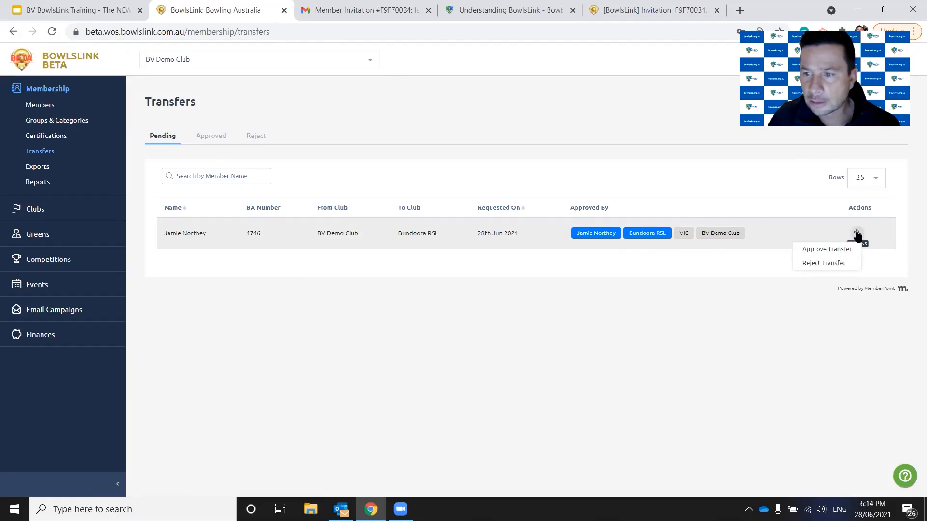
click(836, 251)
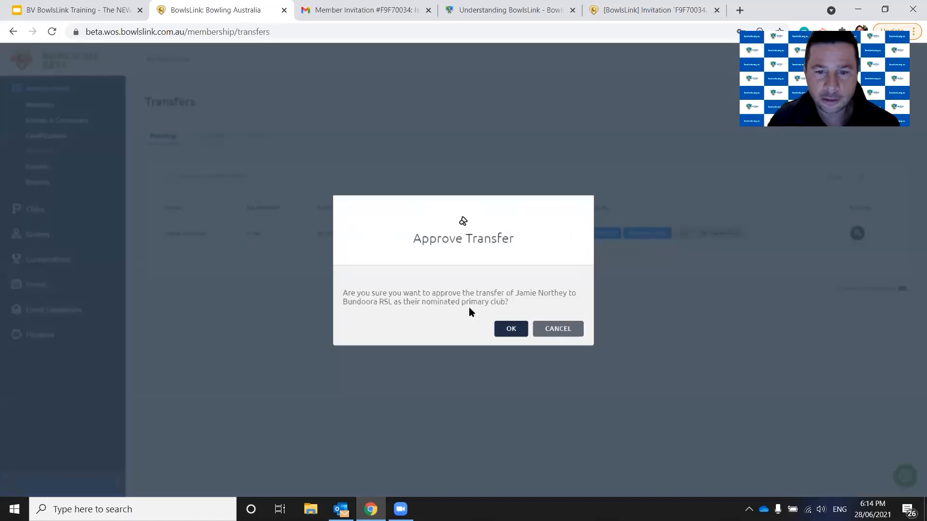
click(510, 330)
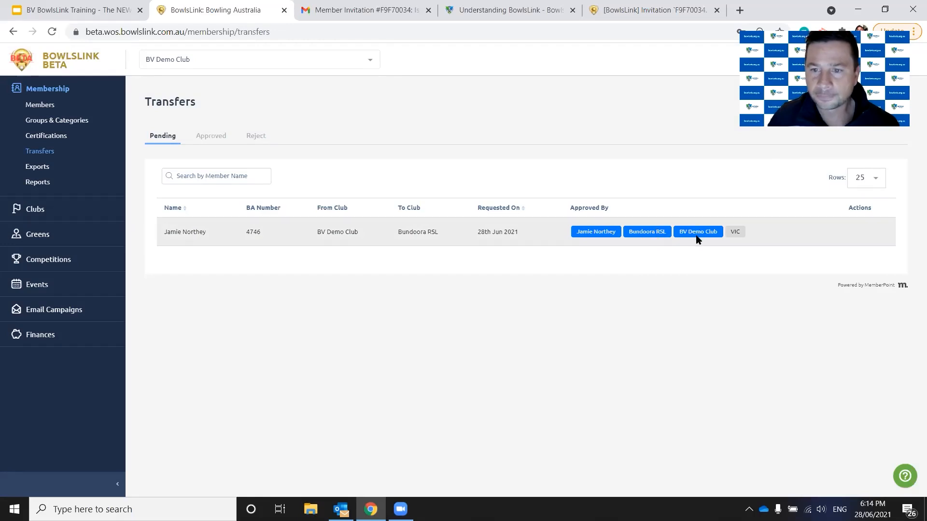
Step: Review the state approval stage on the process slide, and open the pending transfers in BowlsLink's VIC context
click(95, 13)
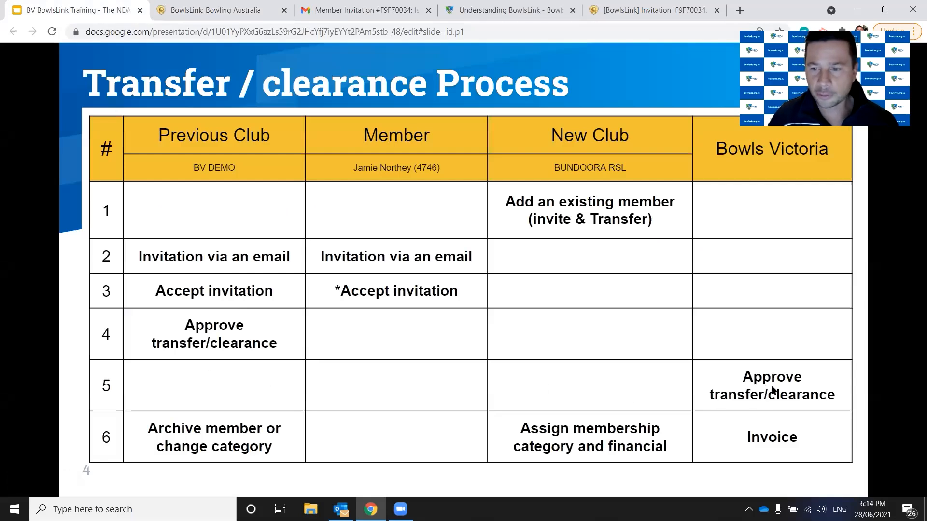
click(214, 18)
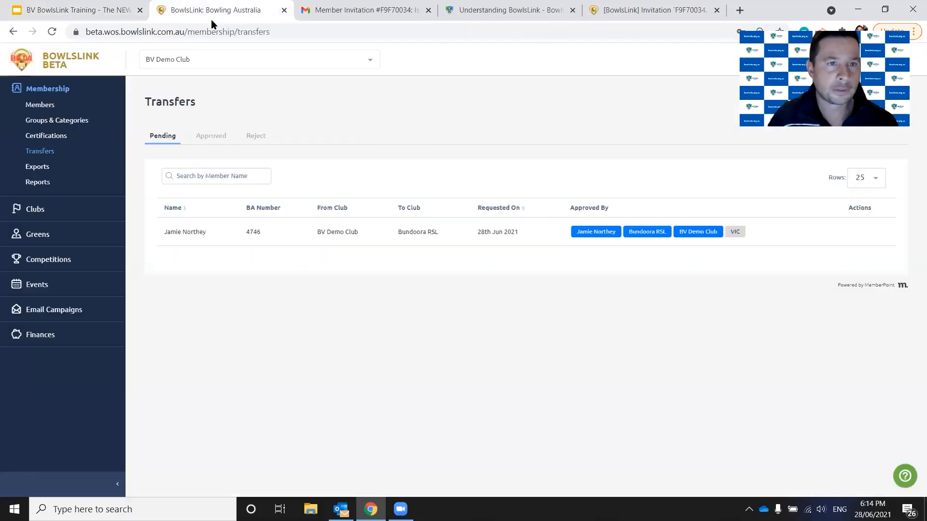
click(181, 61)
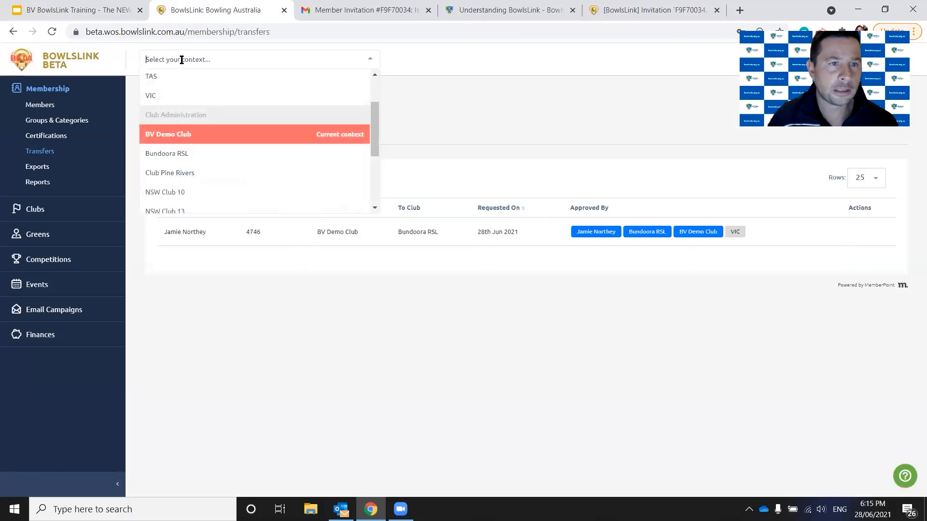
click(178, 94)
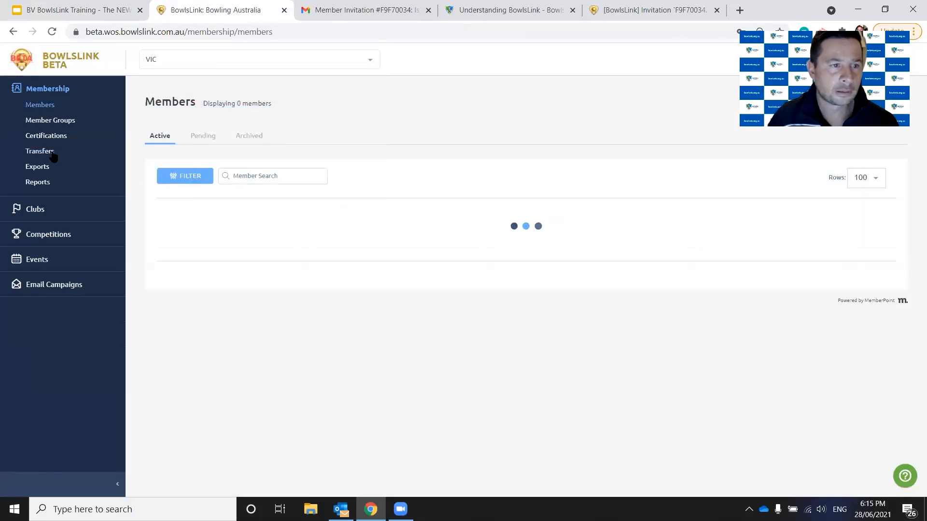
click(43, 152)
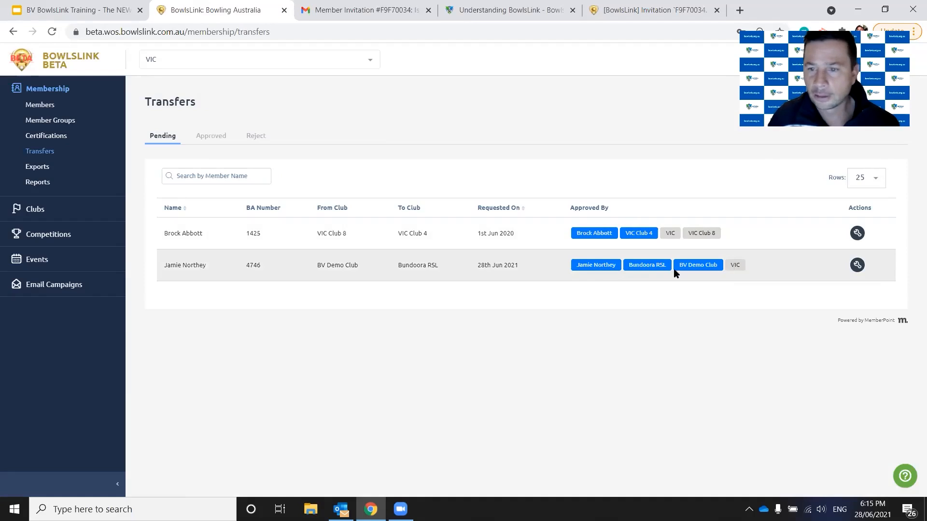
Step: Approve the member's transfer from BV Demo Club to Bundoora RSL at VIC state level
click(857, 265)
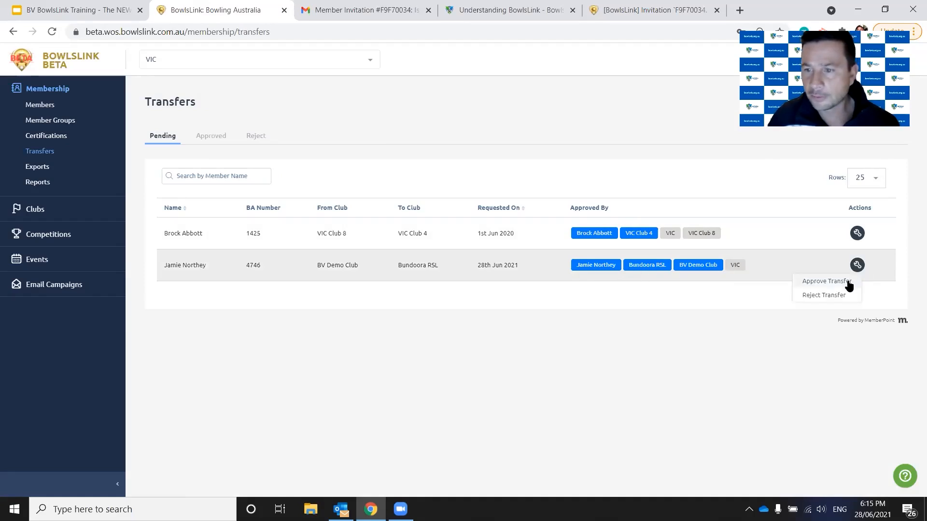
click(848, 283)
click(511, 330)
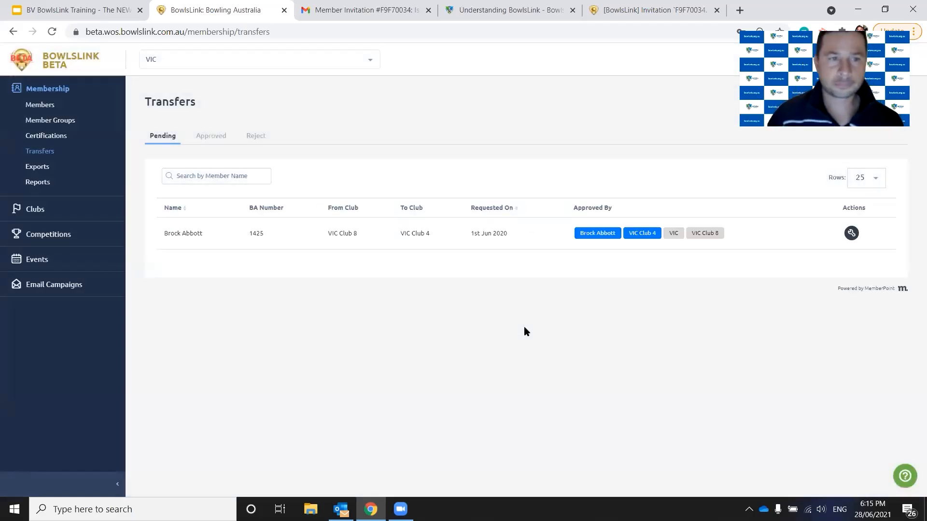
Step: Review the final stage on the process slide, and switch the BowlsLink context back to BV Demo Club
click(93, 11)
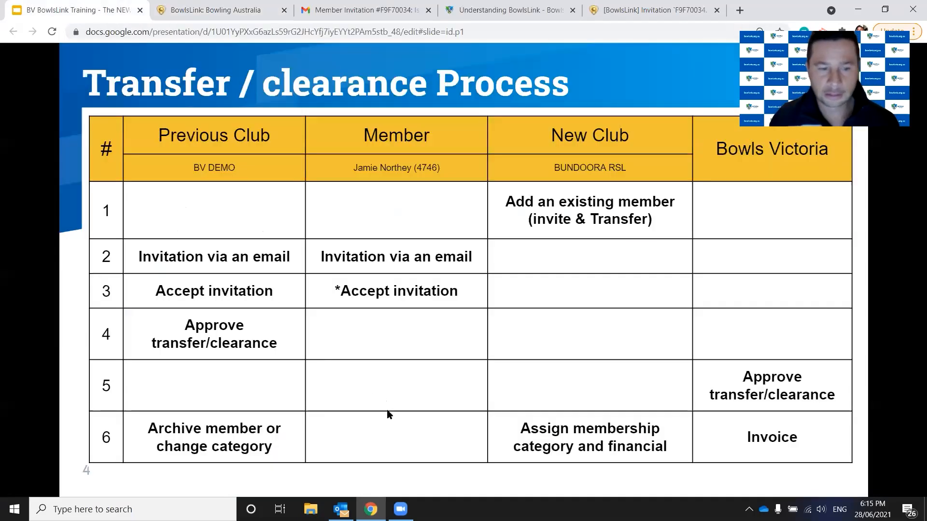
click(210, 15)
click(190, 60)
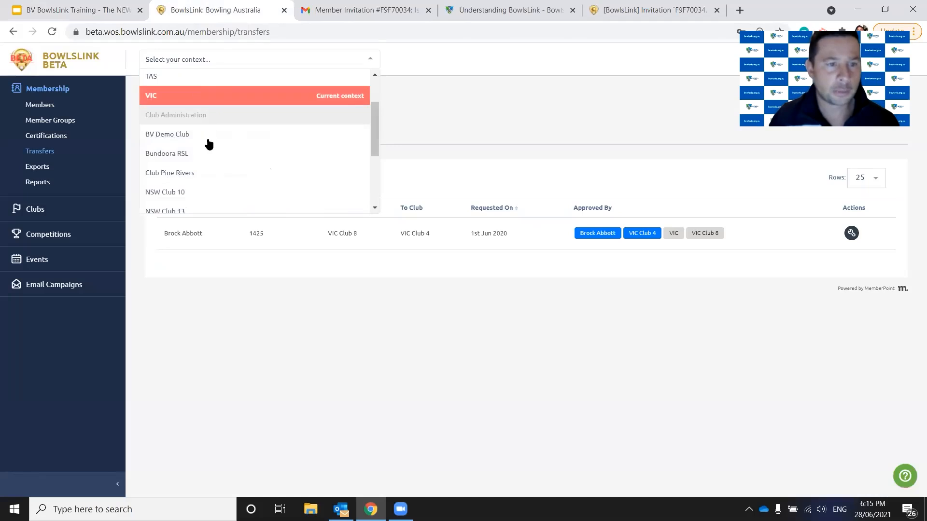
click(205, 144)
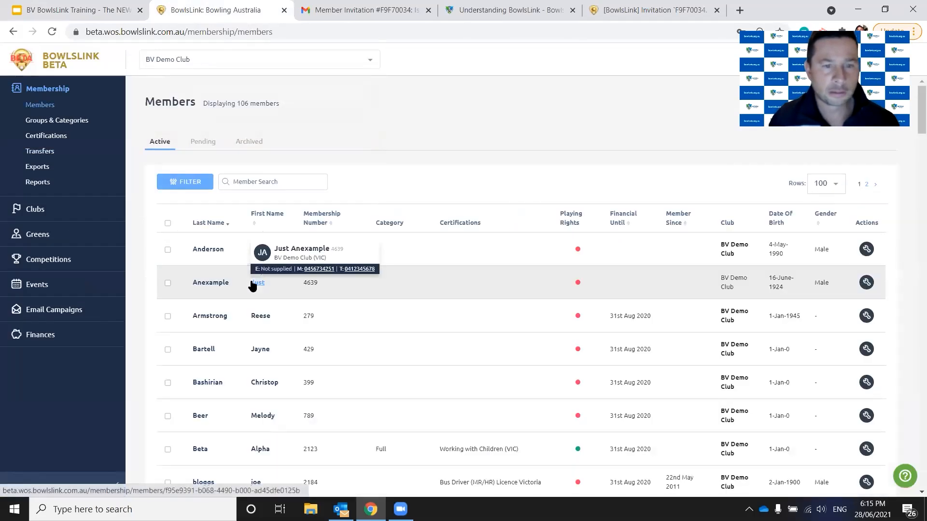
Step: Locate the transferred member in BV Demo Club's active members list
mouse_move(259, 320)
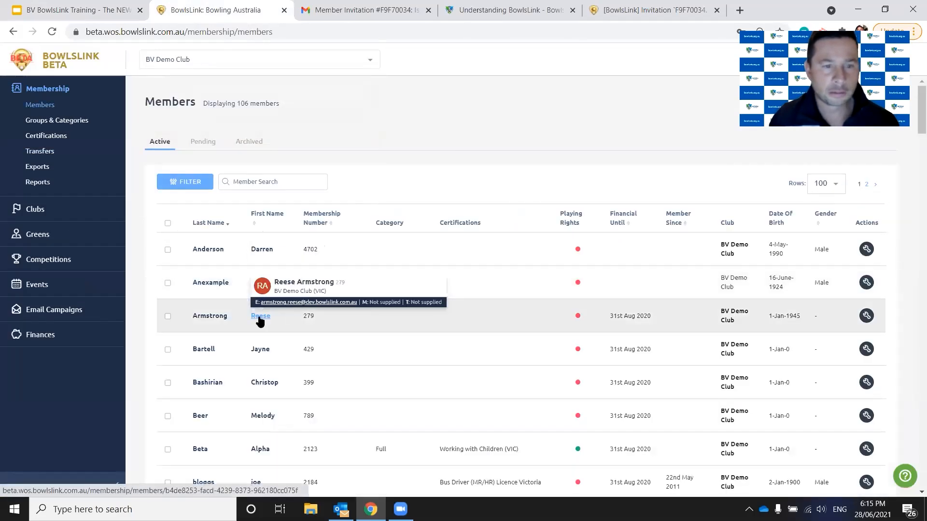
scroll(285, 358, down, 3)
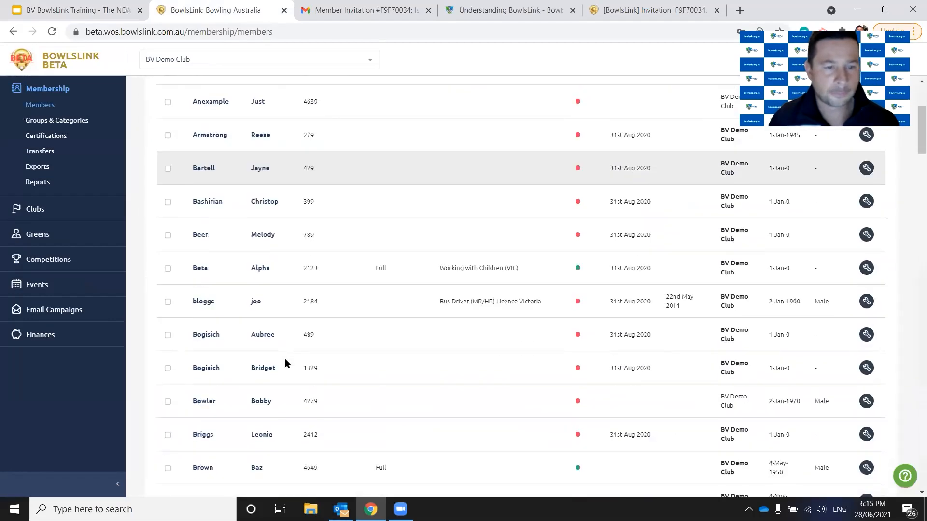
scroll(285, 363, down, 6)
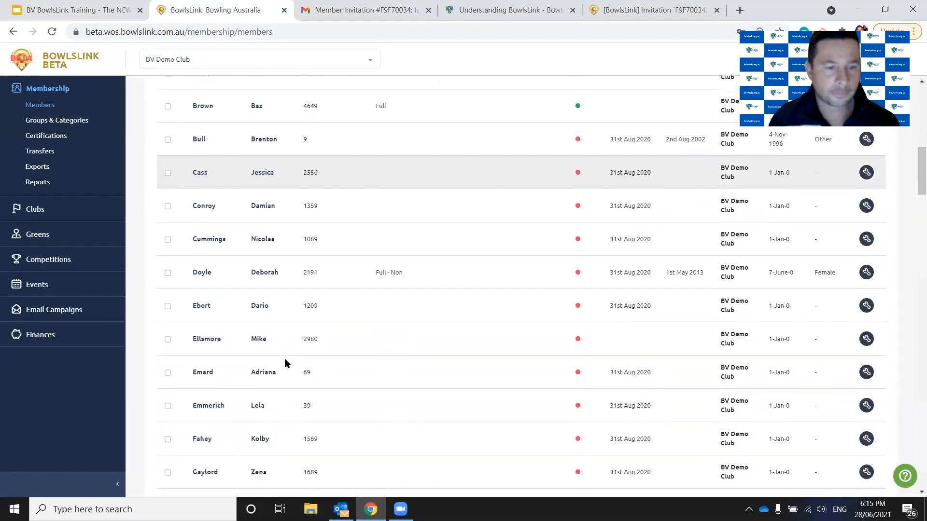
scroll(284, 361, down, 12)
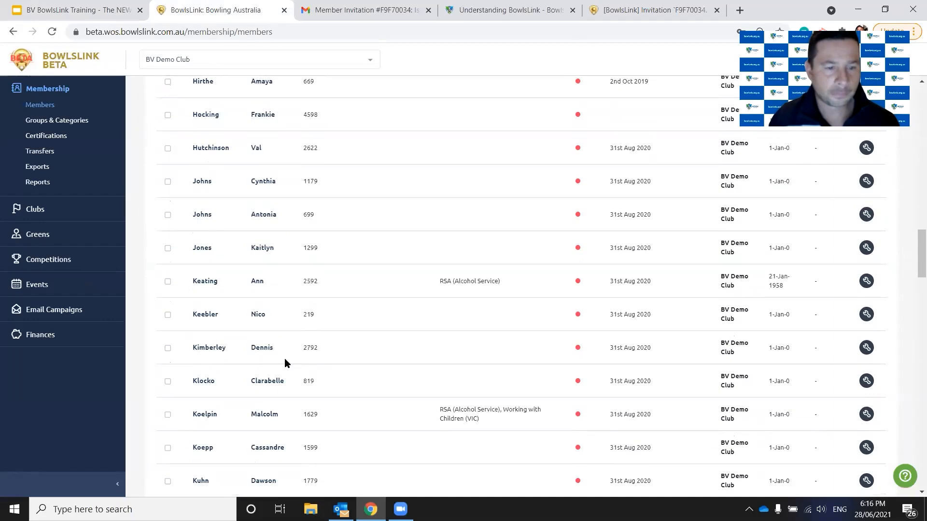
scroll(285, 363, down, 10)
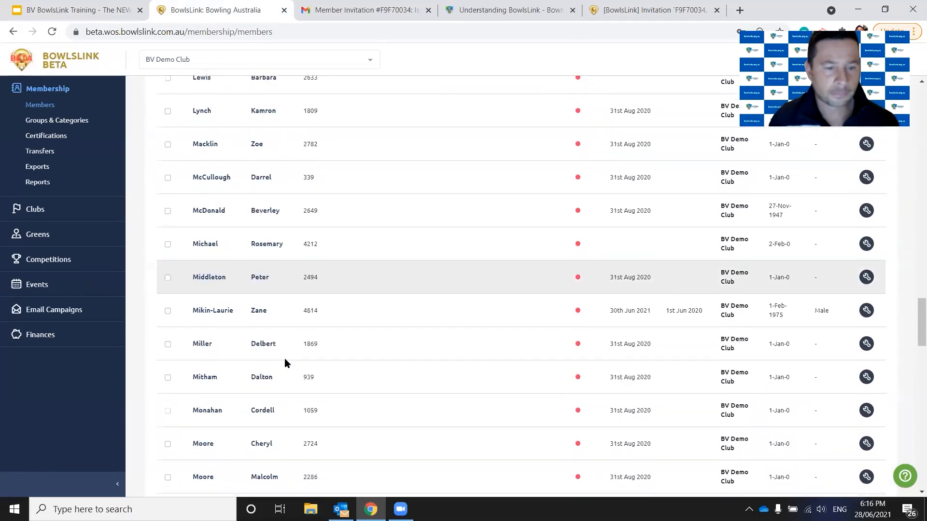
scroll(284, 363, down, 6)
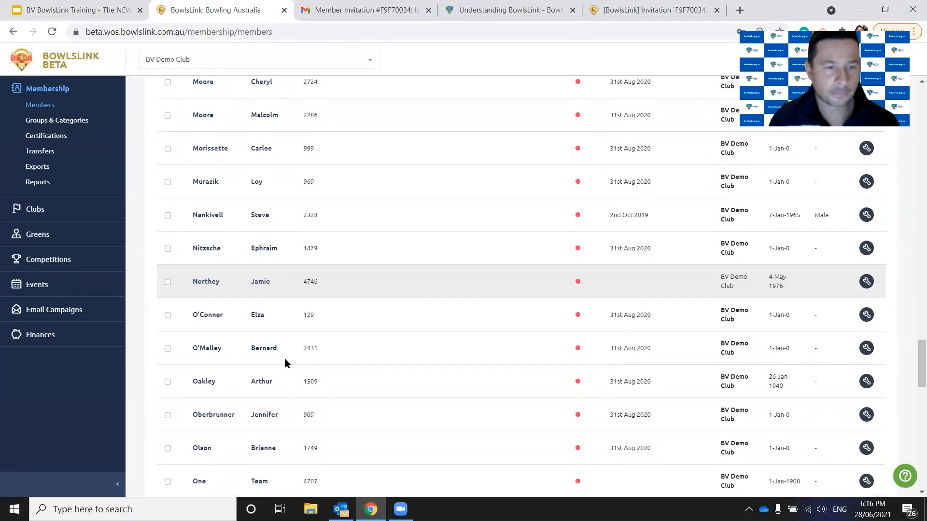
Step: Archive the transferred member in BV Demo Club's active members list and confirm the archiving
scroll(285, 362, up, 1)
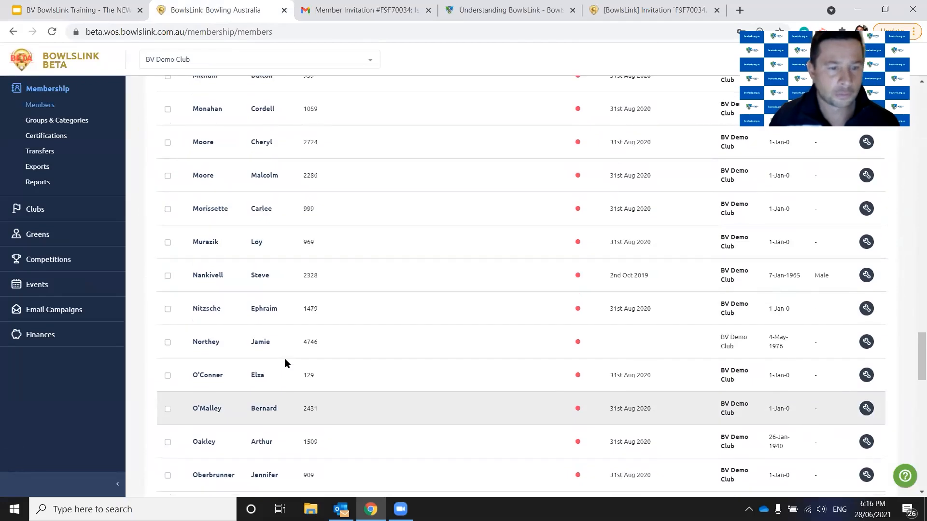
click(866, 342)
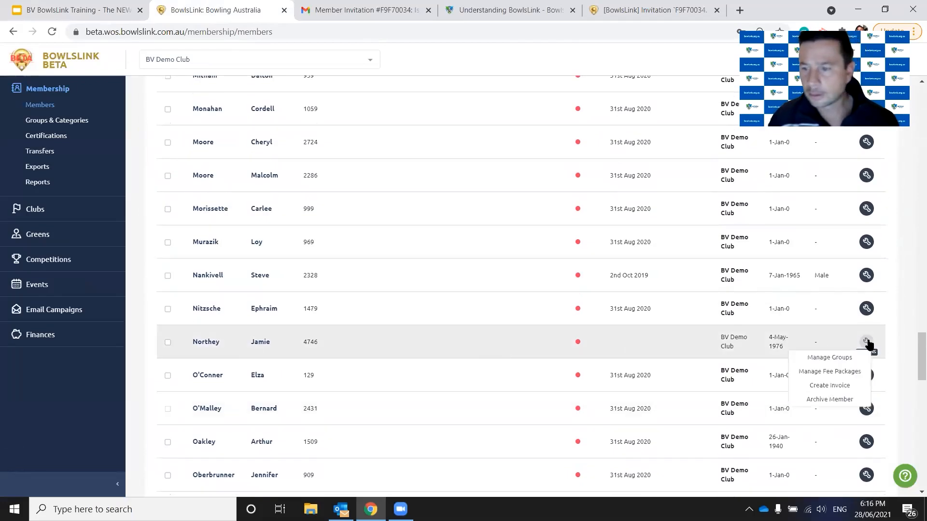
click(841, 401)
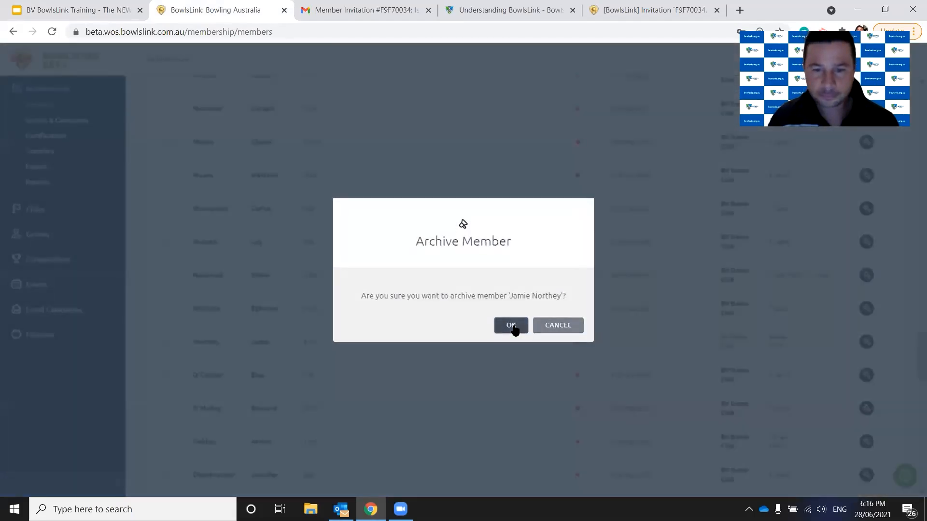
click(512, 326)
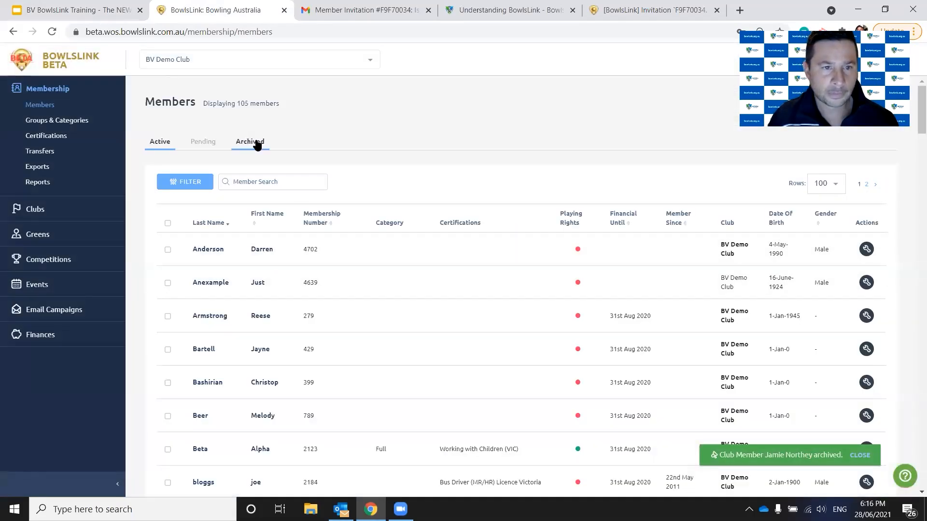
Step: Check BV Demo Club's archived members for the transferred member, and return to the active members list
click(257, 143)
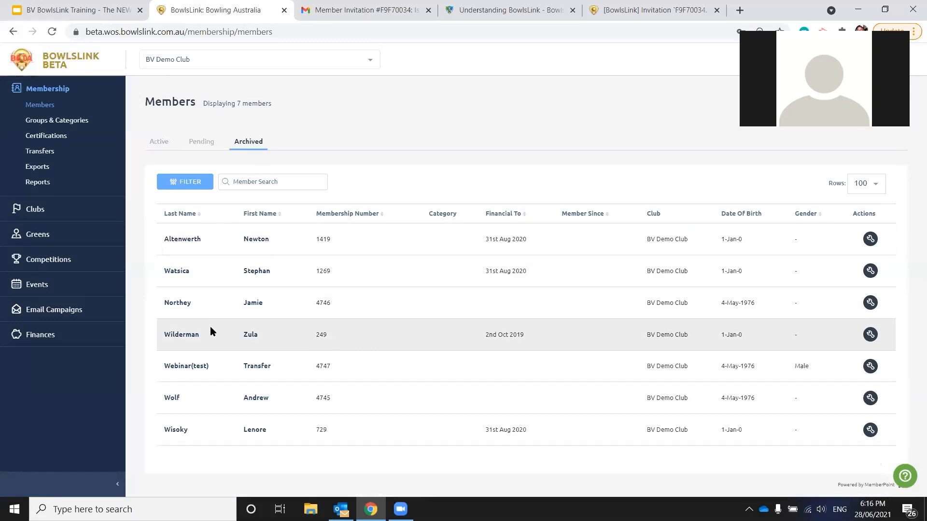
click(164, 142)
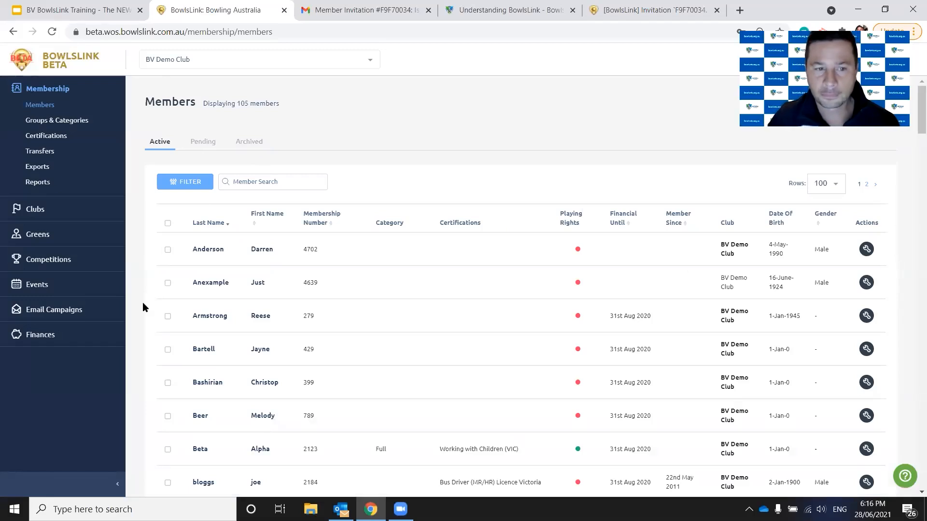
mouse_move(256, 285)
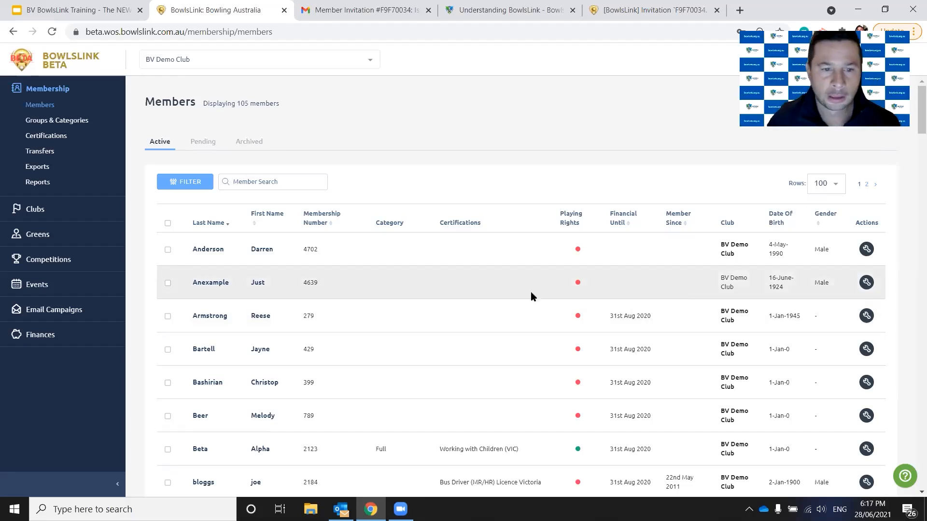
mouse_move(277, 282)
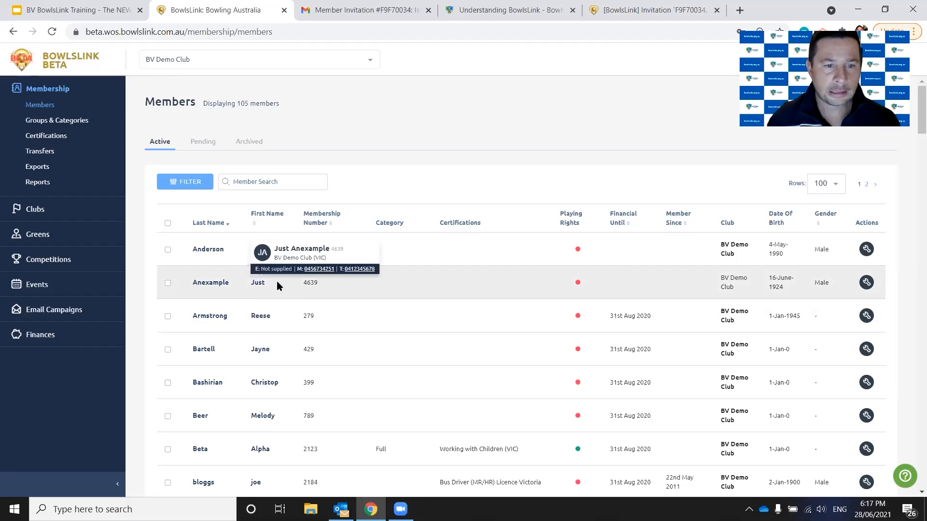
Step: Review the new club's final-stage tasks on the process slide, and switch the BowlsLink context to Bundoora RSL
click(104, 10)
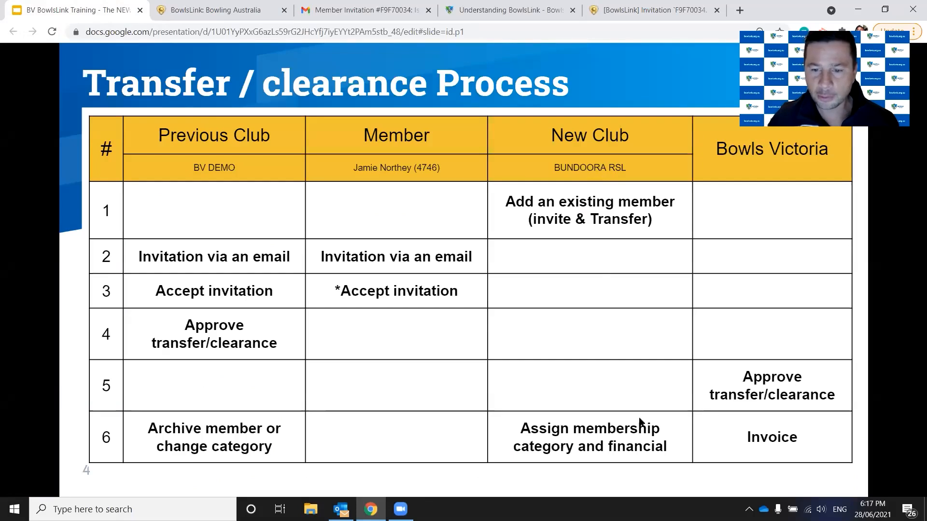
click(205, 17)
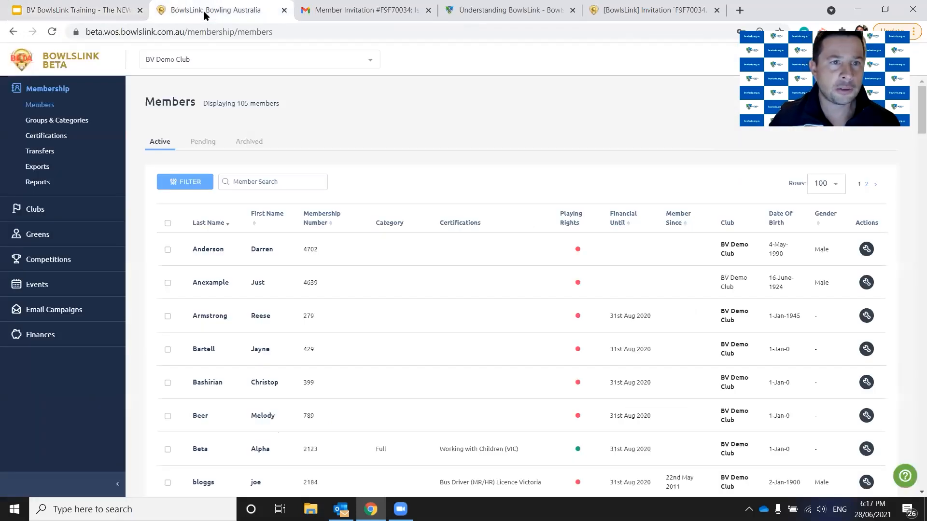
click(202, 58)
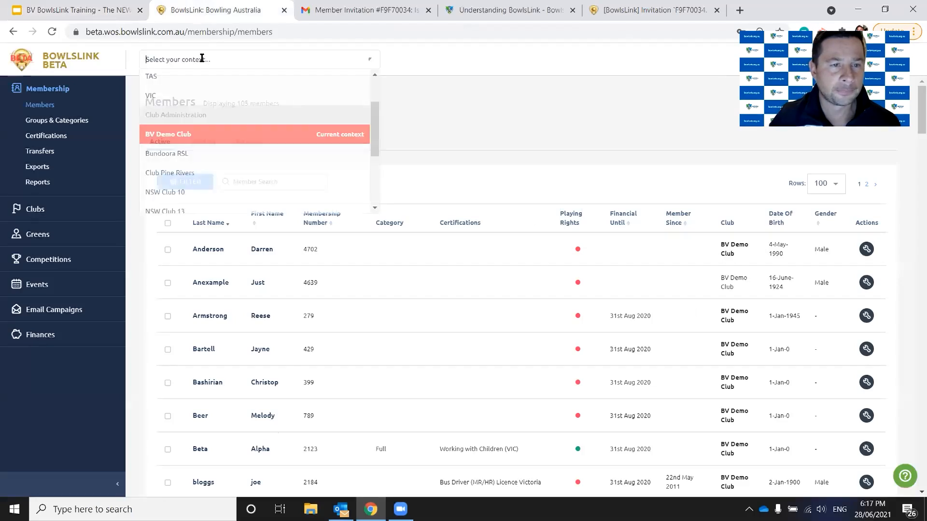
click(207, 153)
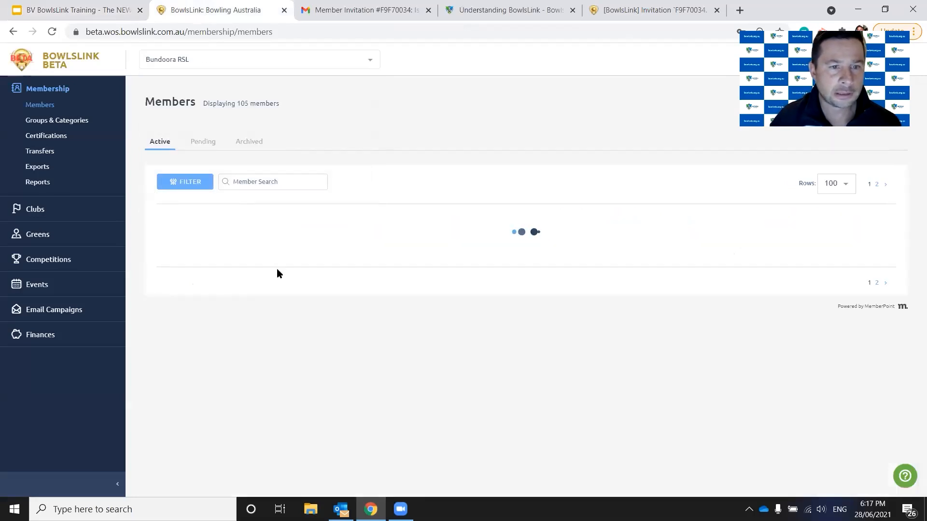
Step: Search Bundoora RSL's active members for the transferred member by surname
scroll(282, 293, down, 10)
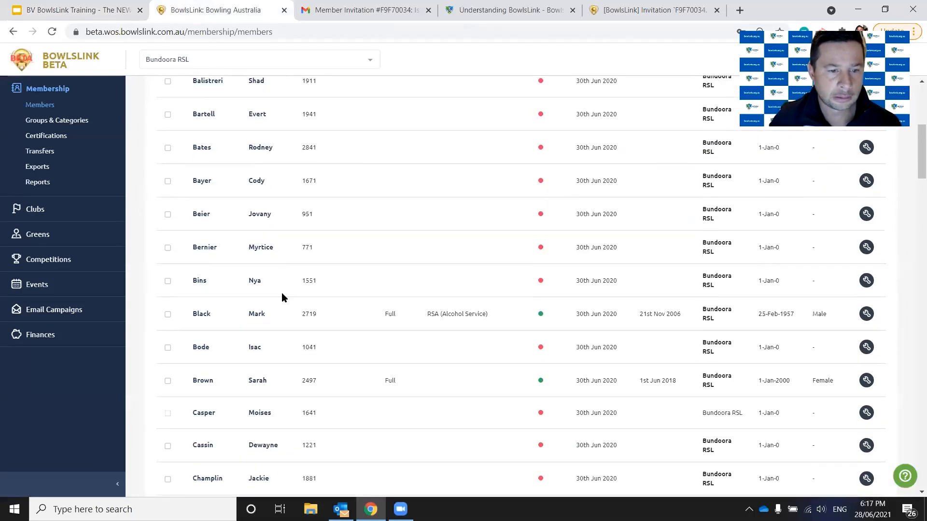
scroll(282, 293, up, 6)
scroll(282, 292, up, 4)
click(255, 182)
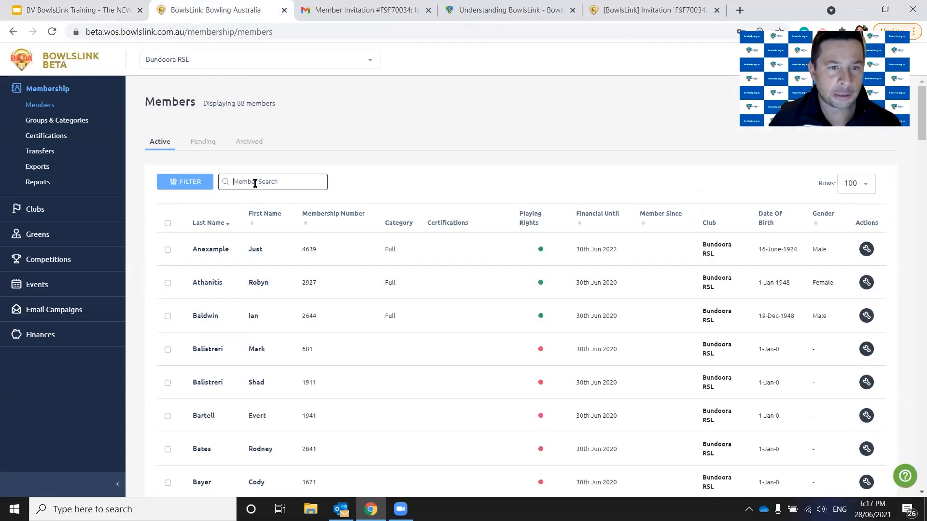
text(nort)
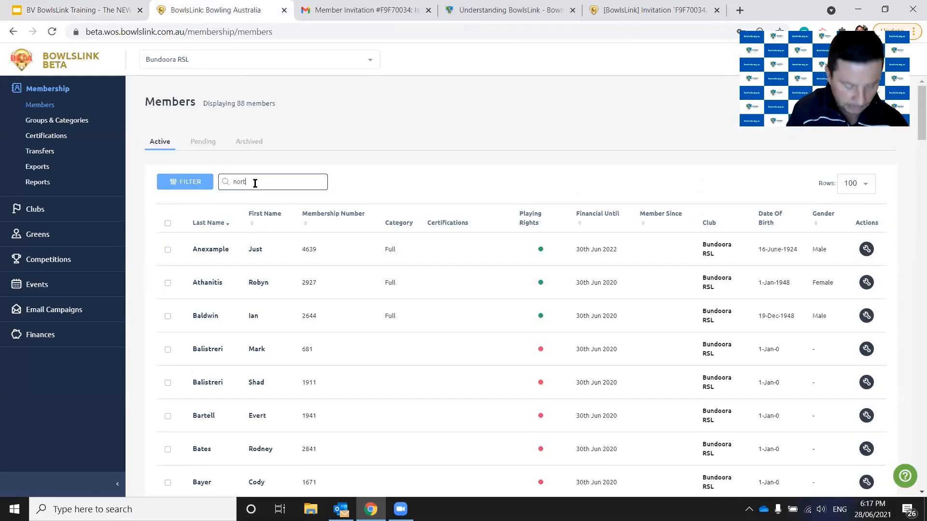
text(h)
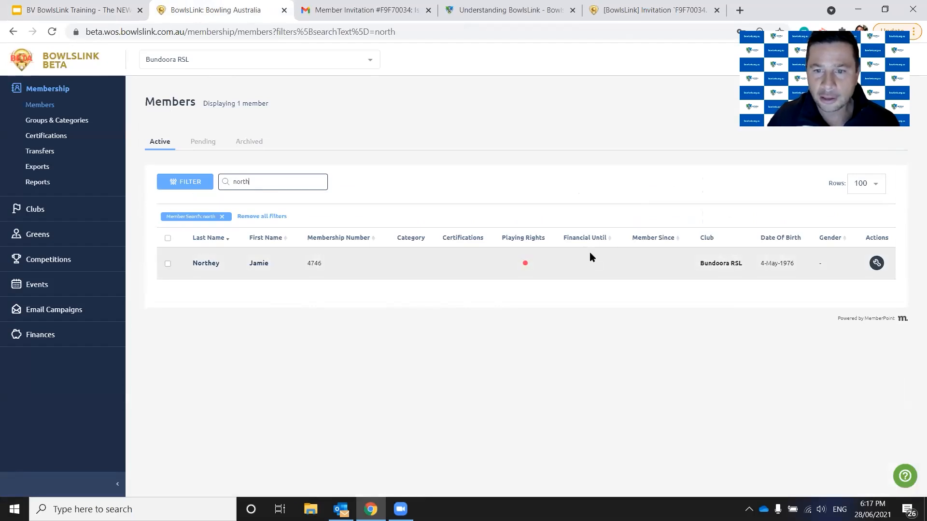
Step: Assign the Full membership category to the transferred member at Bundoora RSL
click(167, 265)
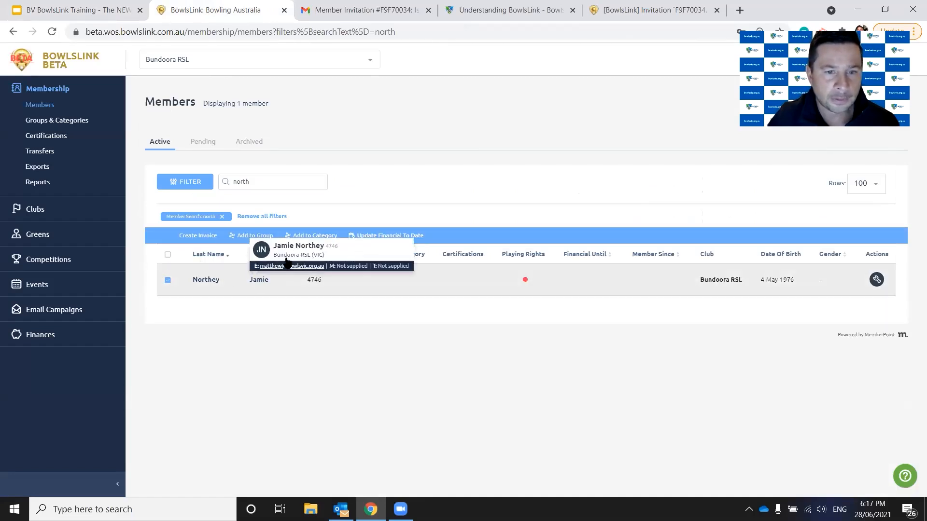
click(318, 236)
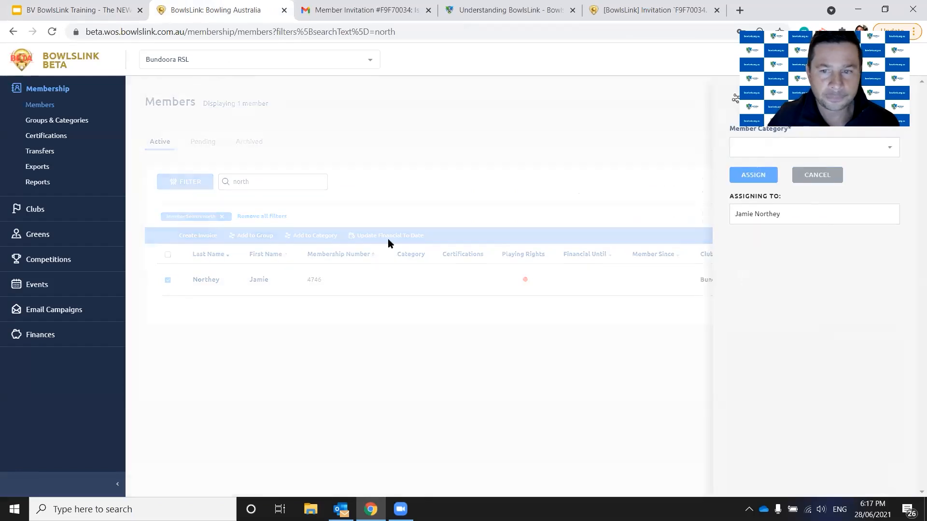
click(891, 154)
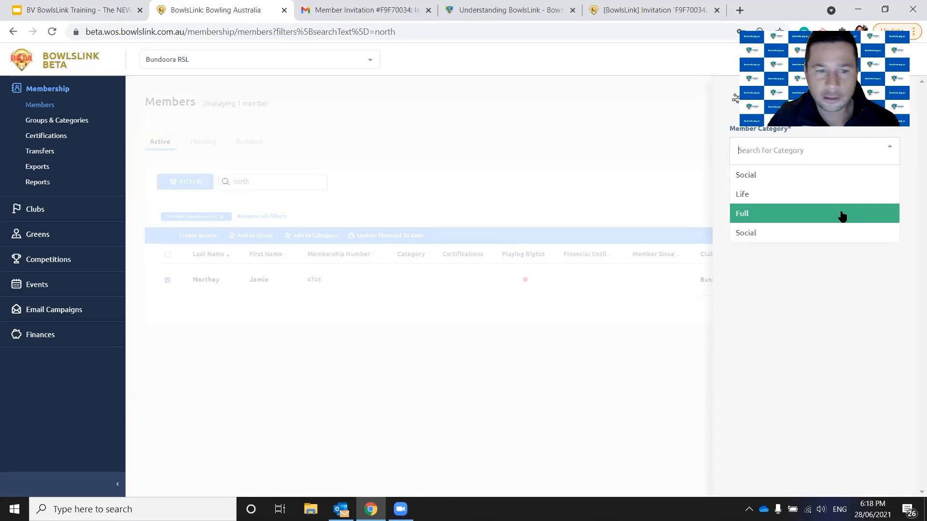
click(826, 214)
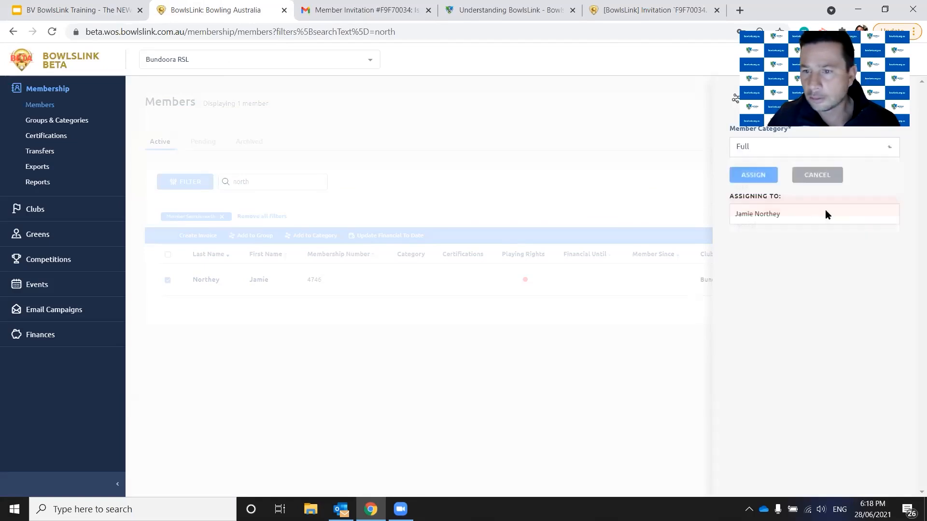
click(749, 177)
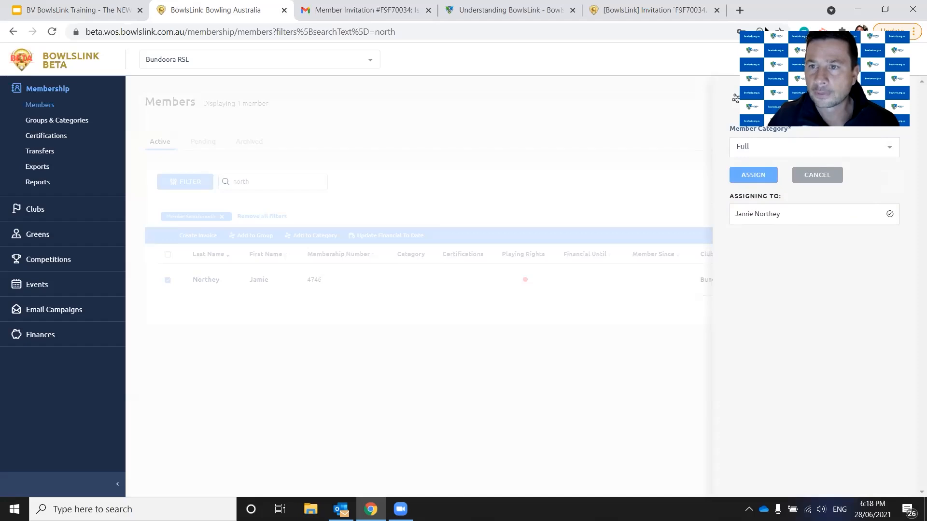
click(823, 174)
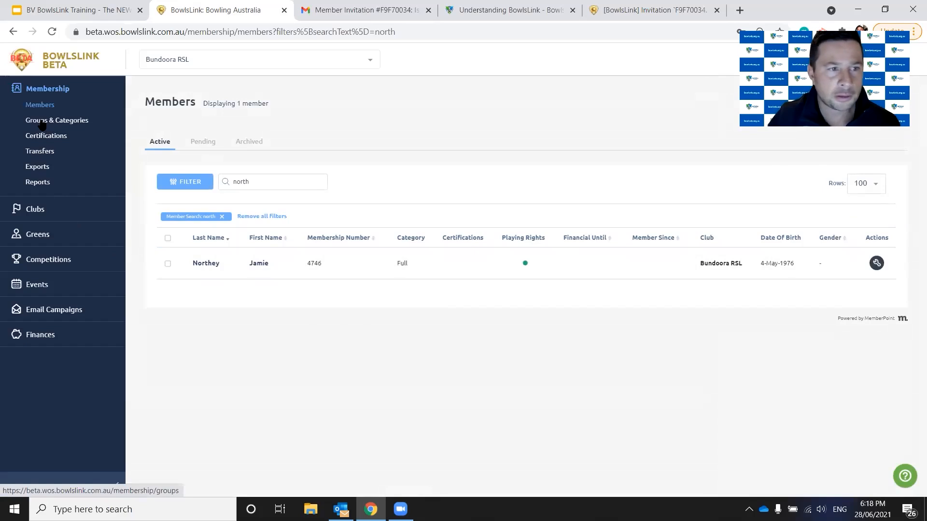
Step: Review Bundoora RSL's member groups and member categories, and find the transferred member again in the members list
click(39, 124)
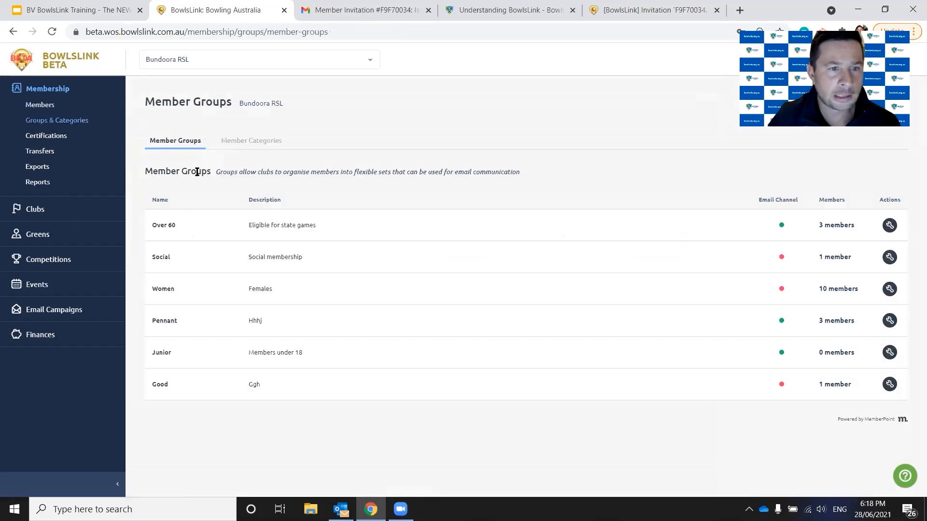
click(229, 141)
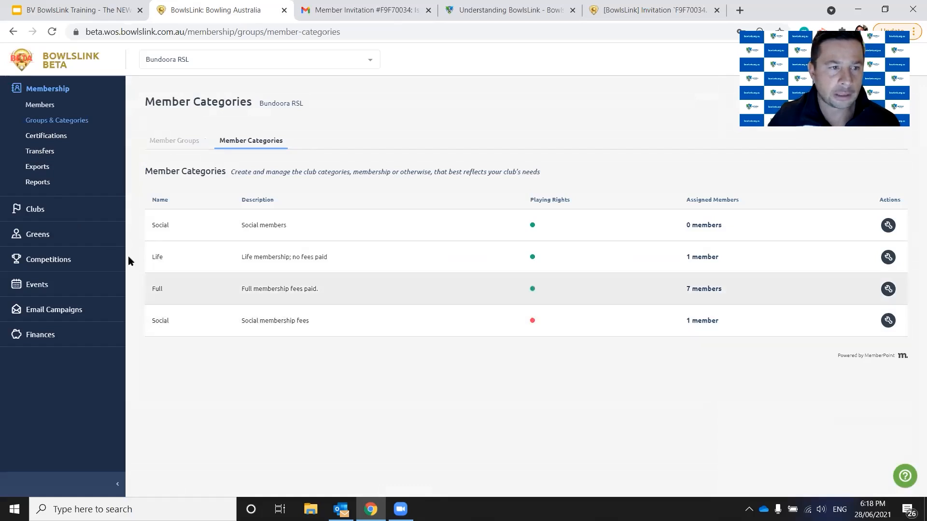
click(43, 106)
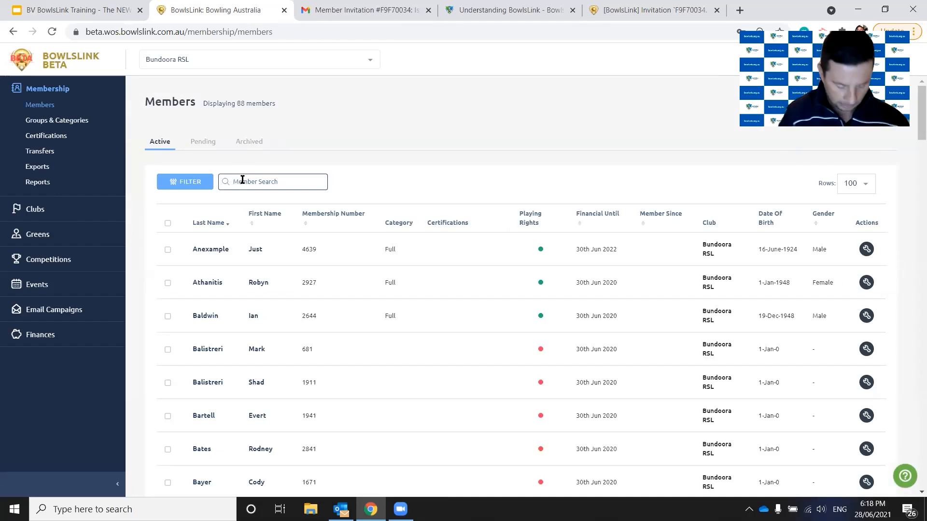
click(242, 182)
text(north)
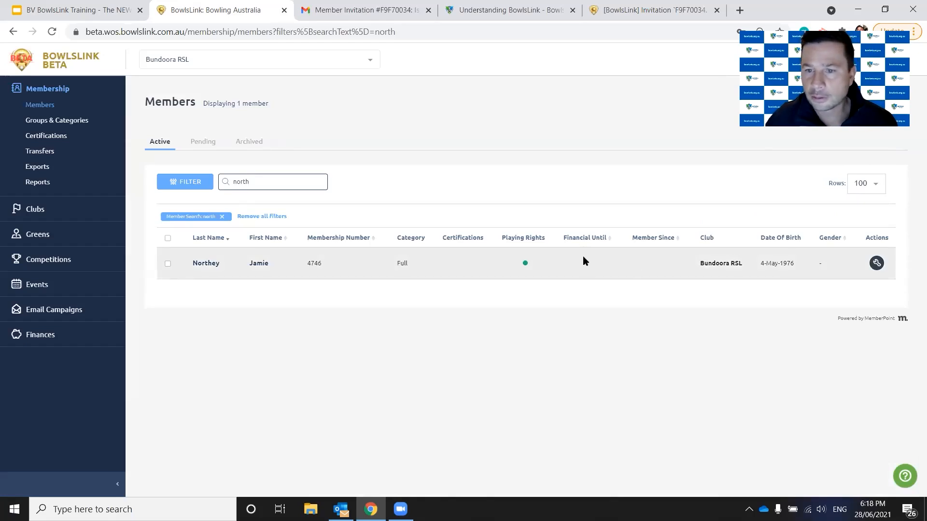
Step: Update the transferred member's financial until date to 30 June 2022
click(167, 264)
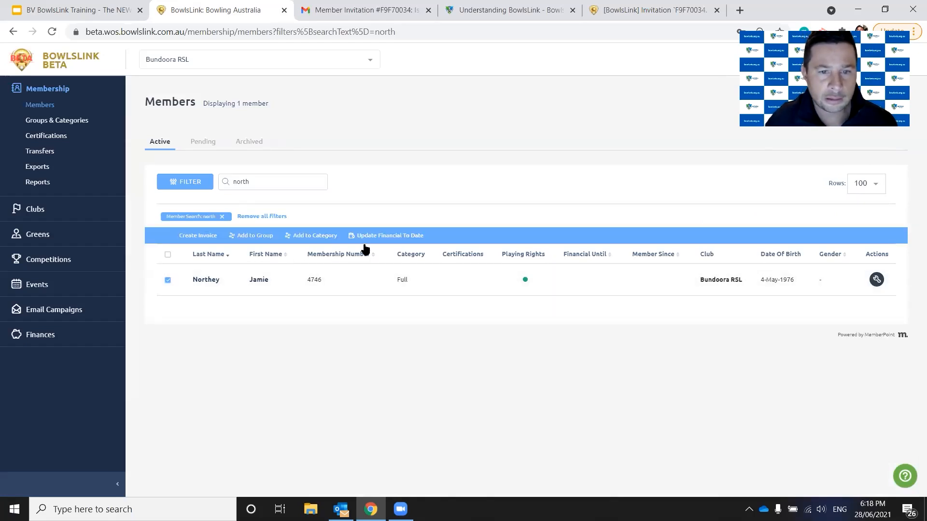
click(381, 235)
click(797, 163)
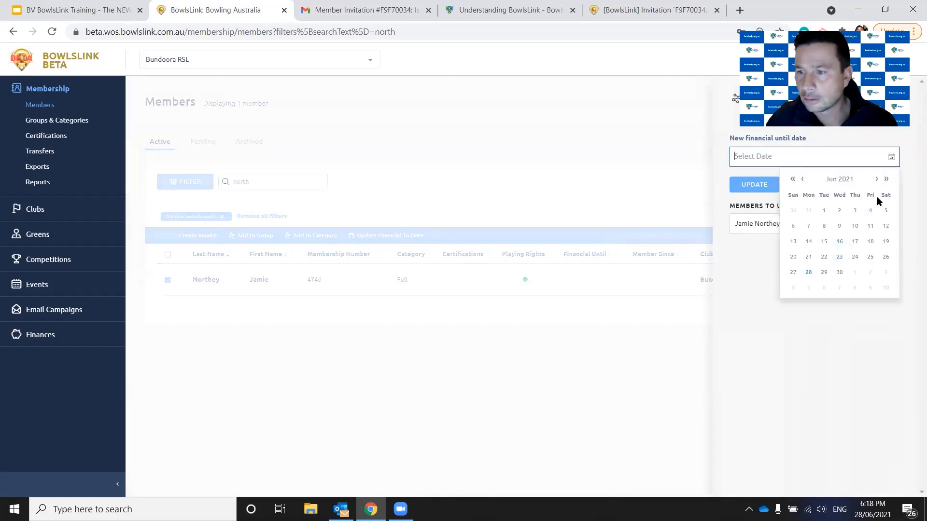
click(887, 180)
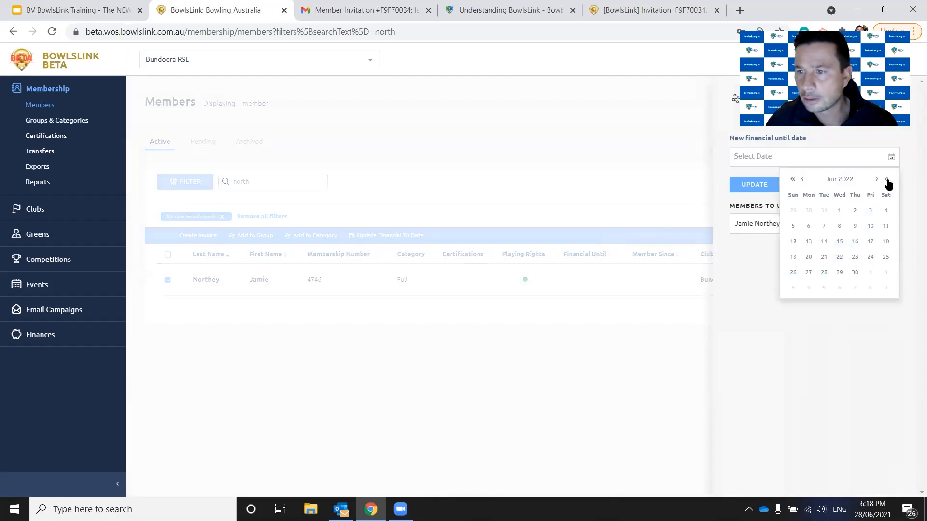
click(852, 272)
click(774, 185)
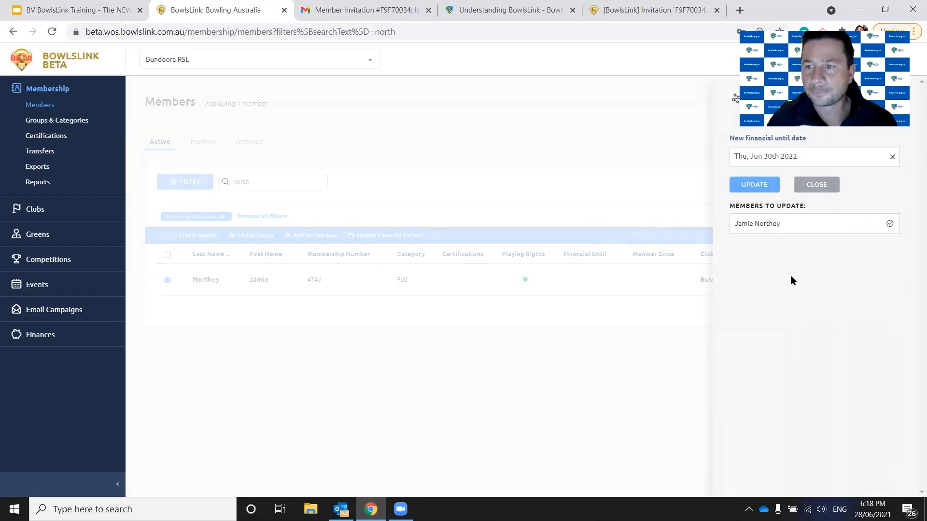
click(815, 193)
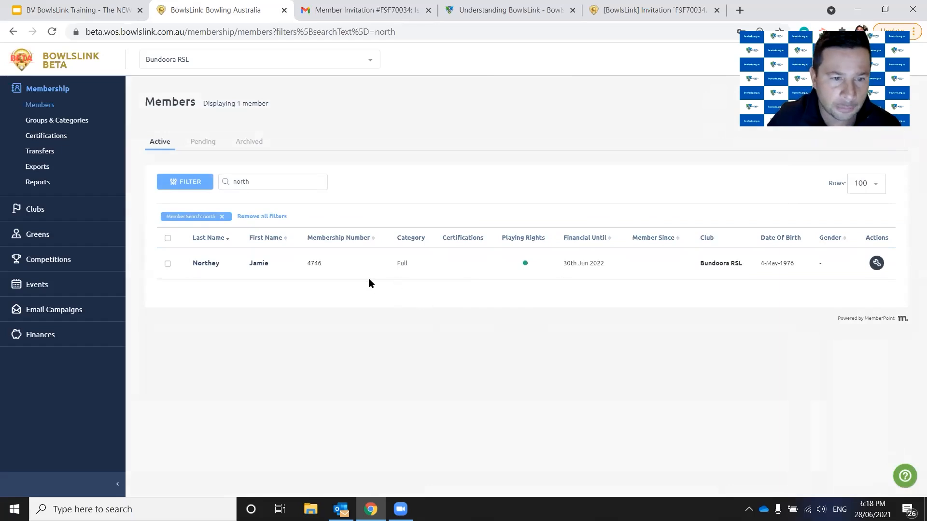
Step: Check the primary club and membership information in the transferred member's details, and return to the process slide
click(205, 265)
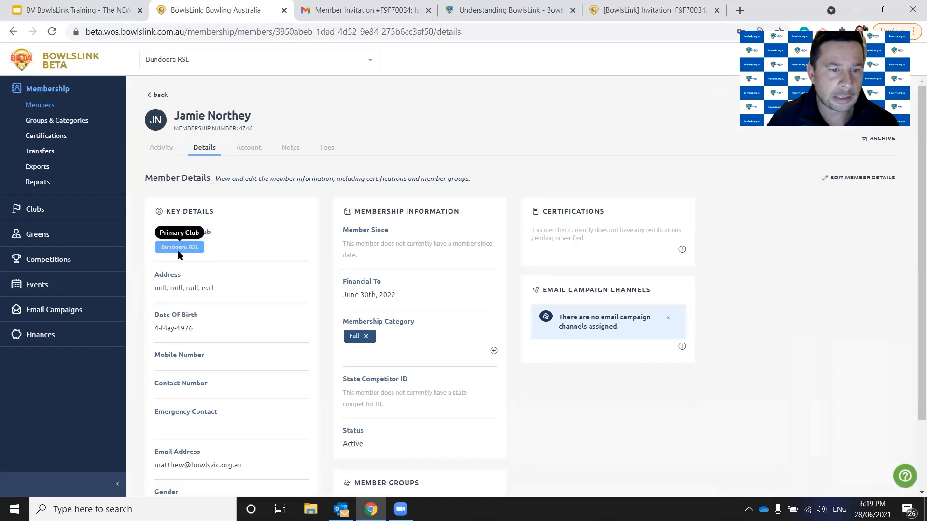
click(94, 15)
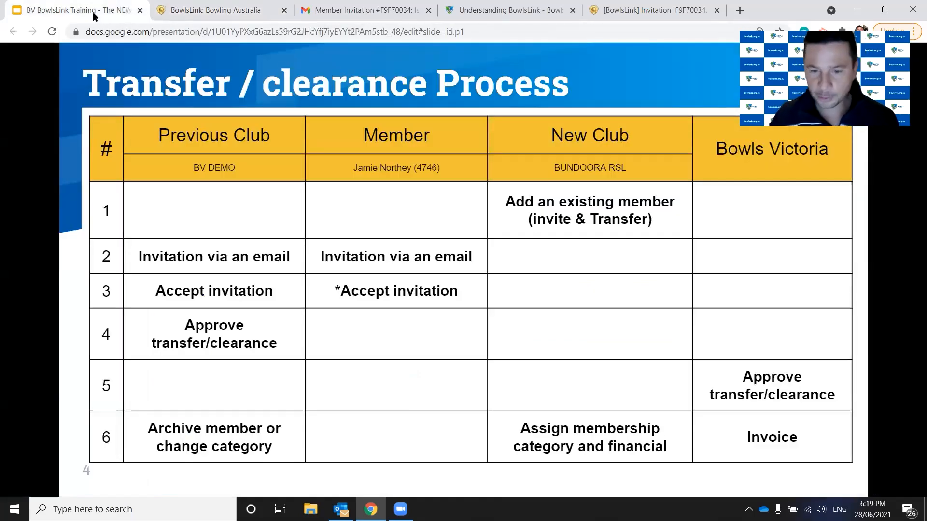